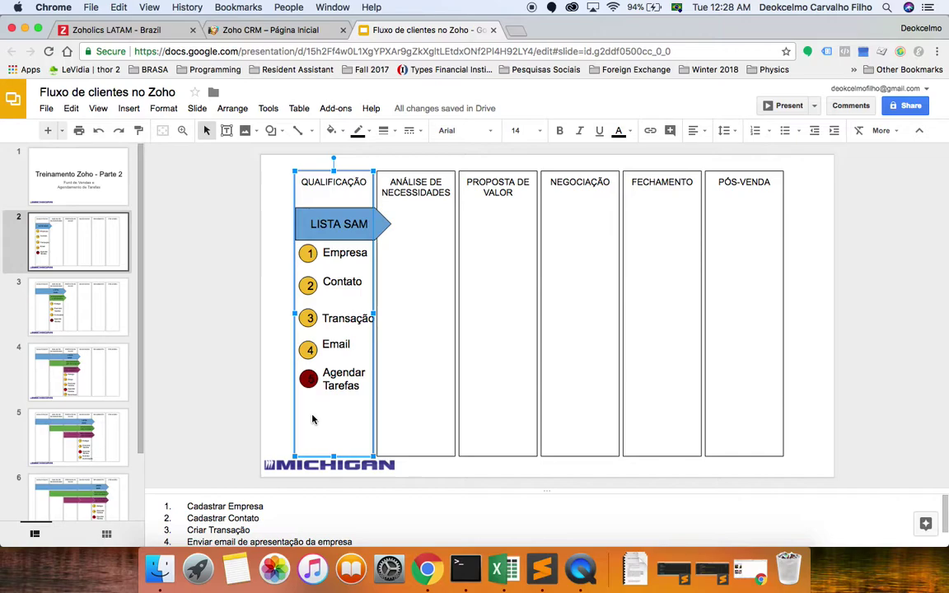
Leave the Google Slides client-flow presentation for the Zoho CRM home page tab.
{"action": "left_click", "coordinate": [252, 31]}
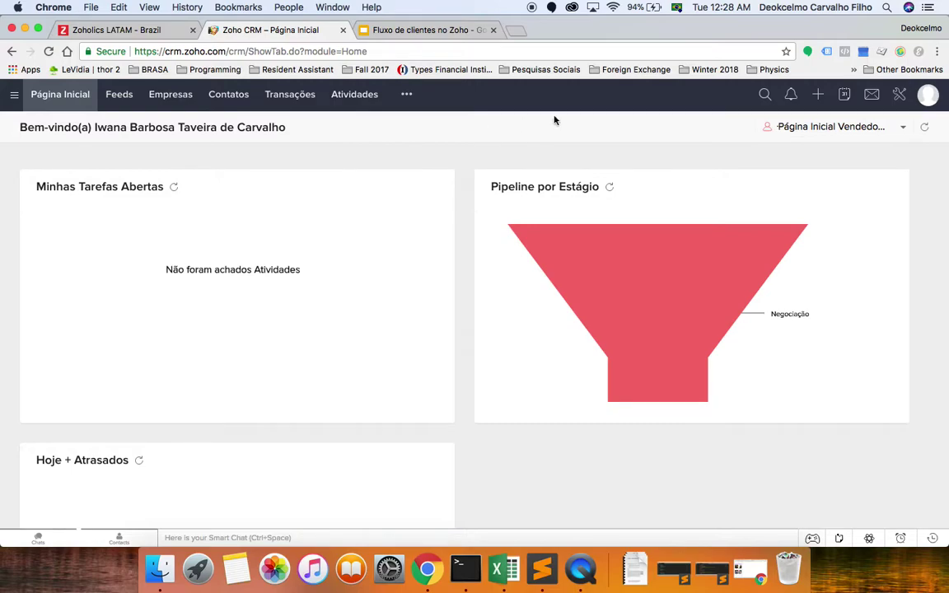
{"action": "left_click", "coordinate": [765, 94]}
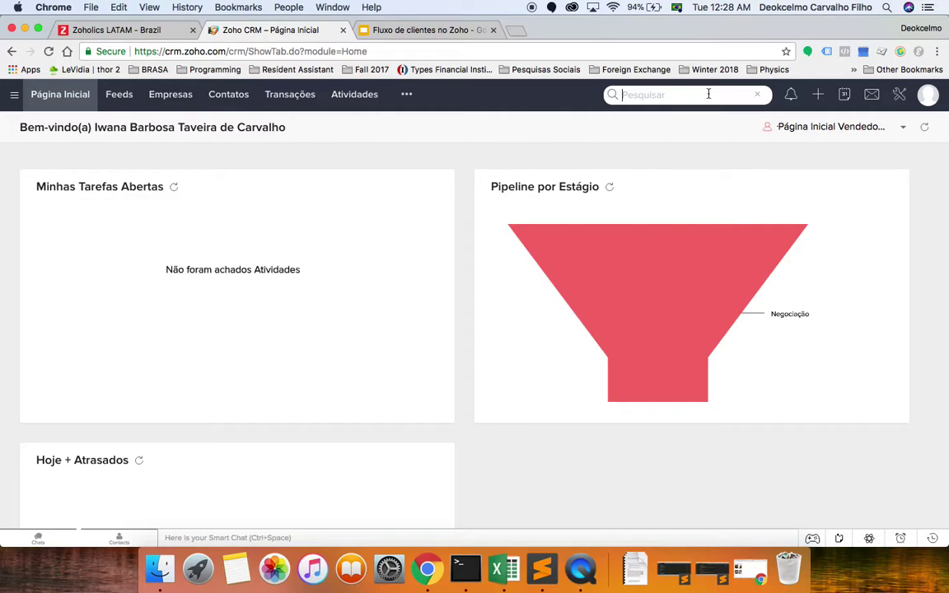
{"action": "left_click", "coordinate": [757, 95]}
{"action": "left_click", "coordinate": [763, 96]}
{"action": "type", "text": "petrochem"}
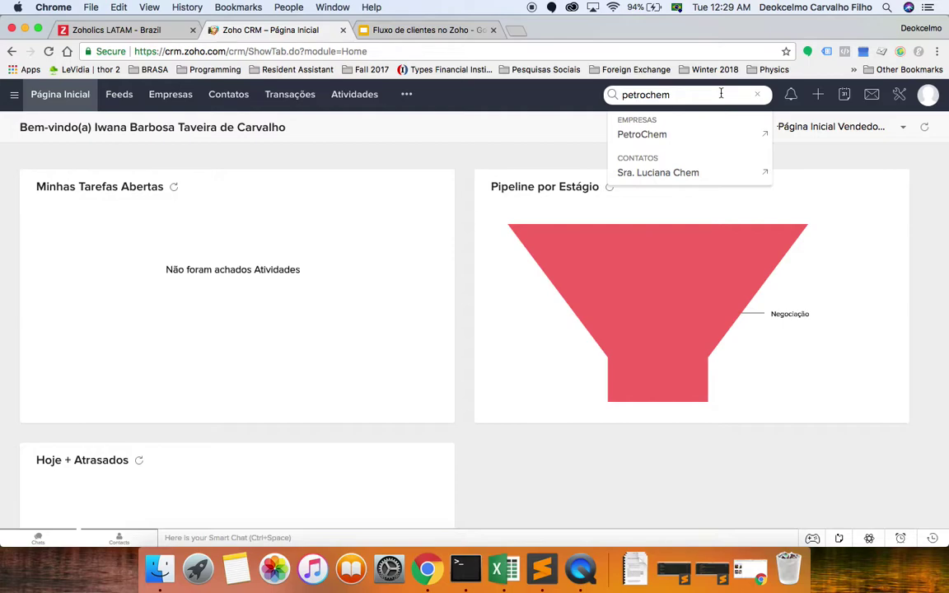
{"action": "key", "text": "BackSpace"}
{"action": "key", "text": "BackSpace"}
{"action": "key", "text": "BackSpace"}
{"action": "key", "text": "BackSpace"}
{"action": "key", "text": "BackSpace"}
{"action": "key", "text": "BackSpace"}
{"action": "key", "text": "BackSpace"}
{"action": "key", "text": "BackSpace"}
{"action": "key", "text": "BackSpace"}
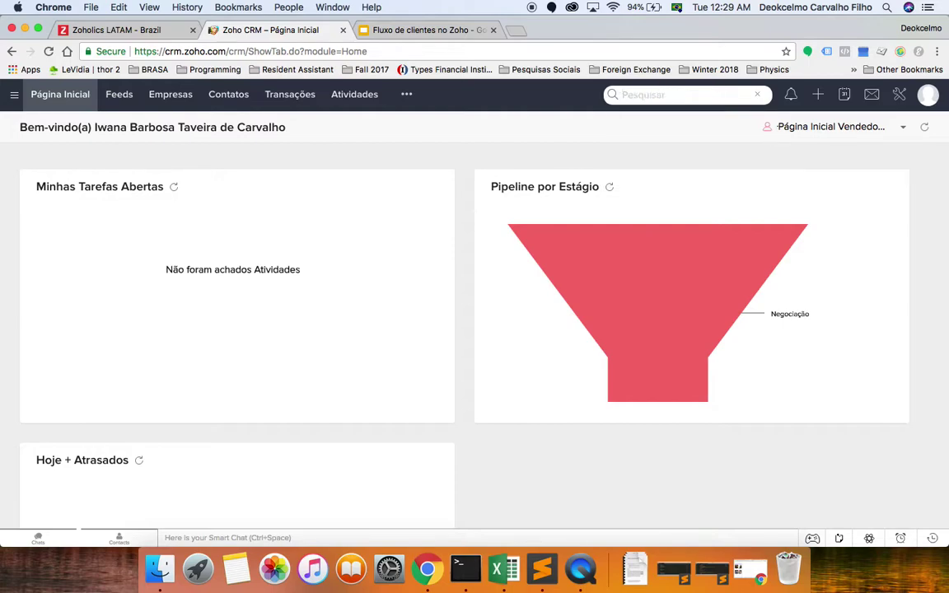
{"action": "type", "text": "google"}
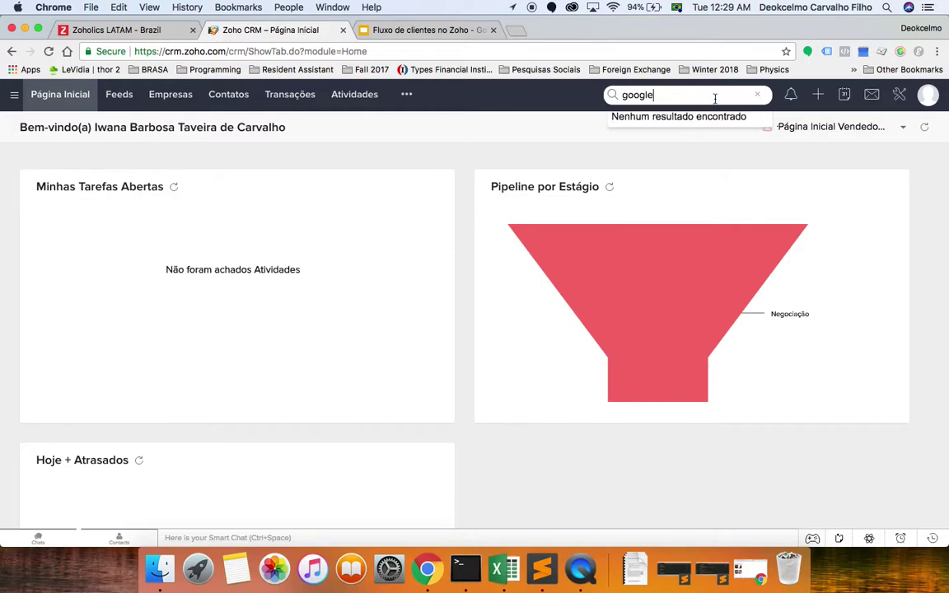
{"action": "key", "text": "Return"}
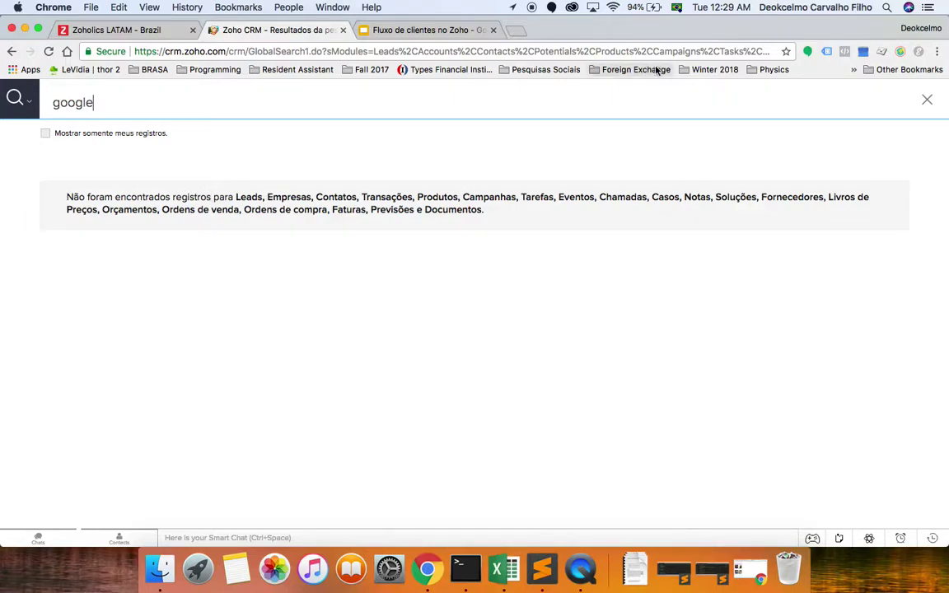
{"action": "left_click", "coordinate": [927, 102]}
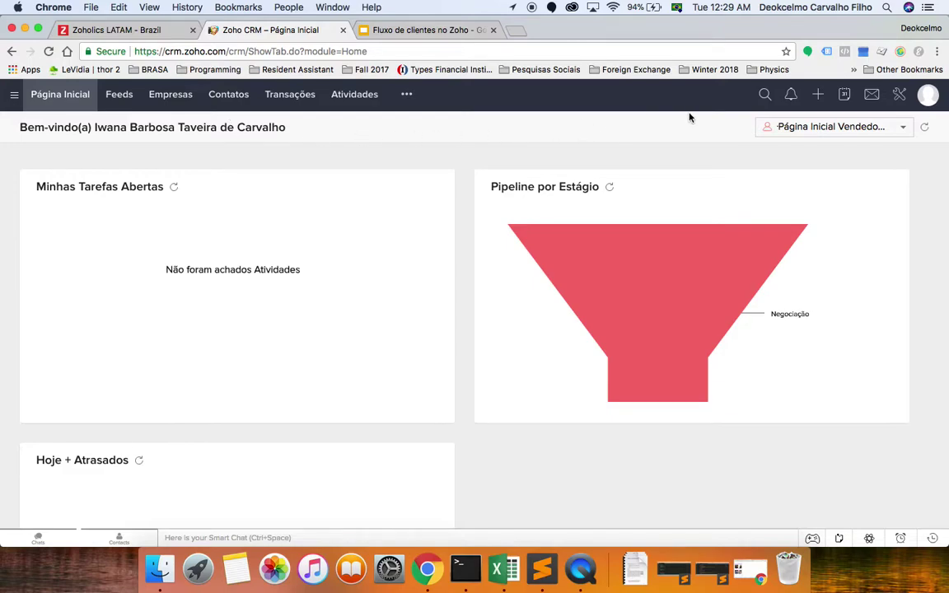
Start a new Empresa (company) record from the quick-create menu.
{"action": "left_click", "coordinate": [819, 96]}
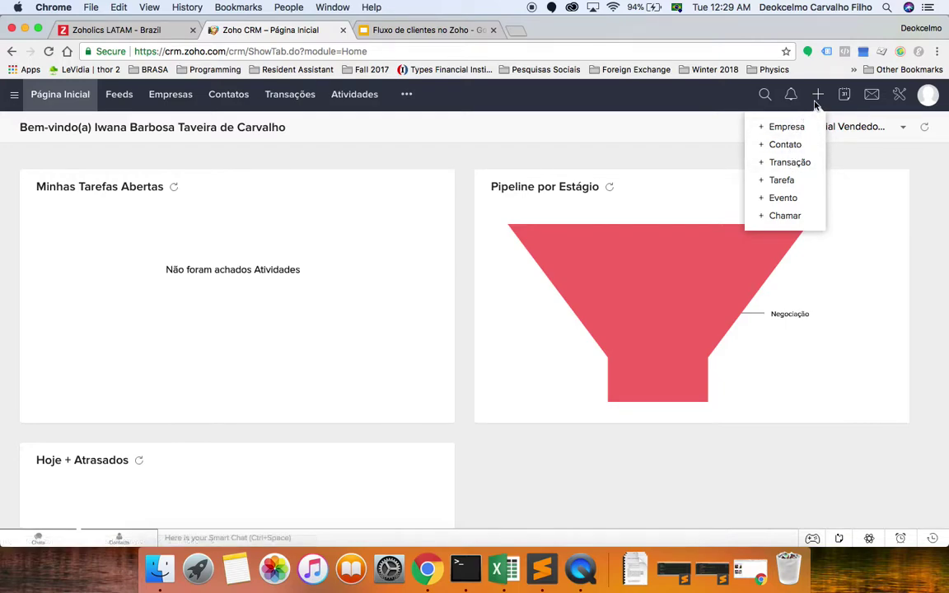
{"action": "left_click", "coordinate": [505, 162]}
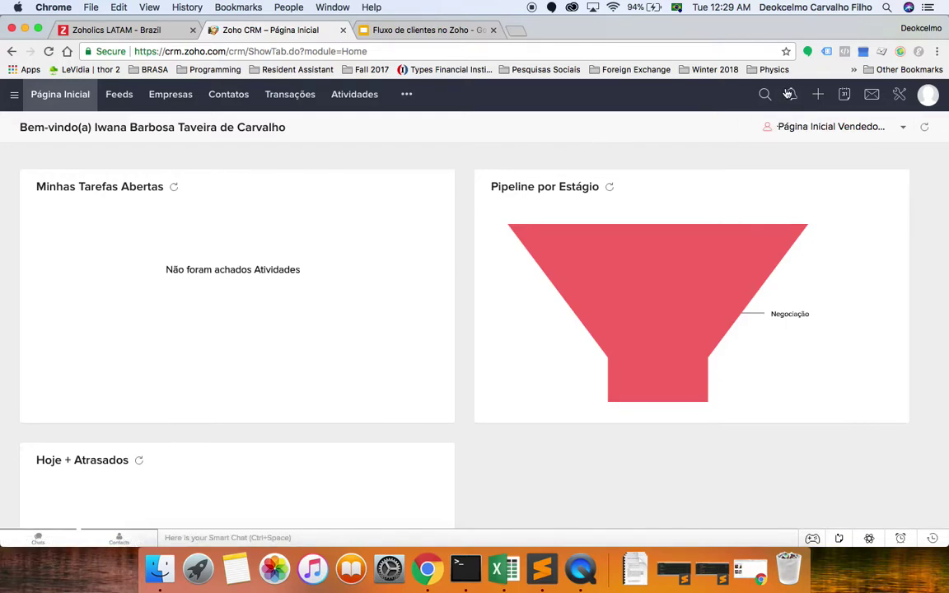
{"action": "left_click", "coordinate": [817, 95]}
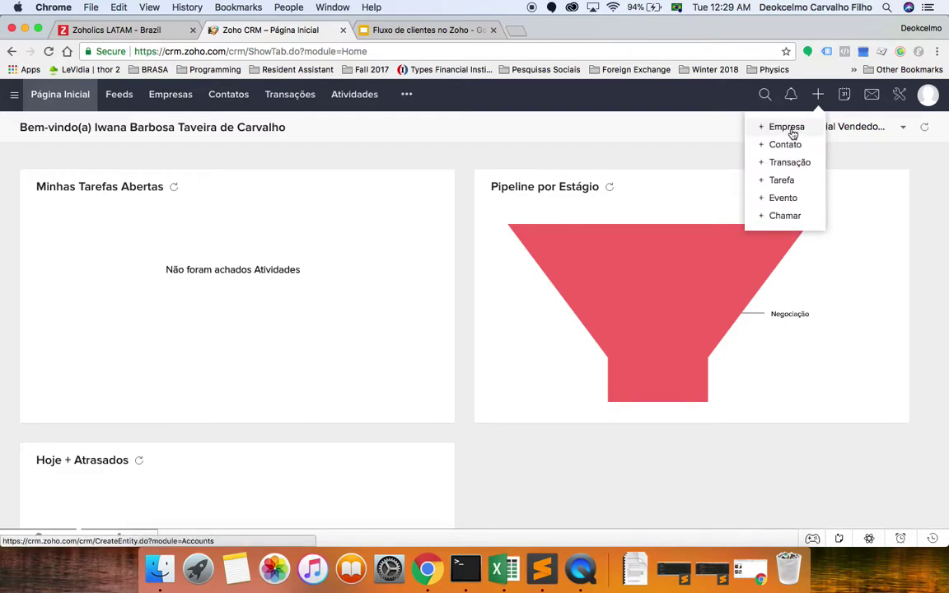
{"action": "left_click", "coordinate": [787, 127]}
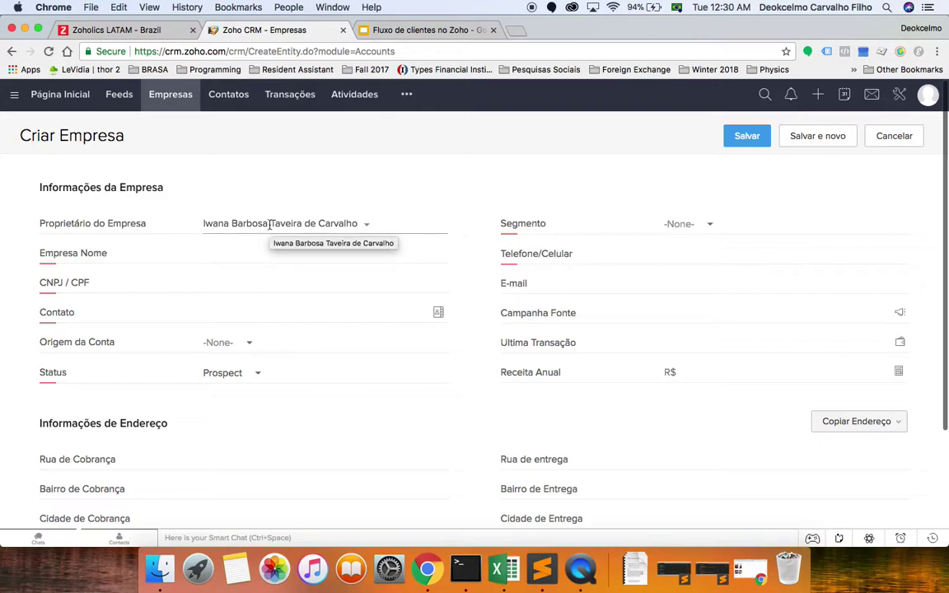
Set Proprietário do Empresa to a different user from the owner list.
{"action": "left_click", "coordinate": [269, 224]}
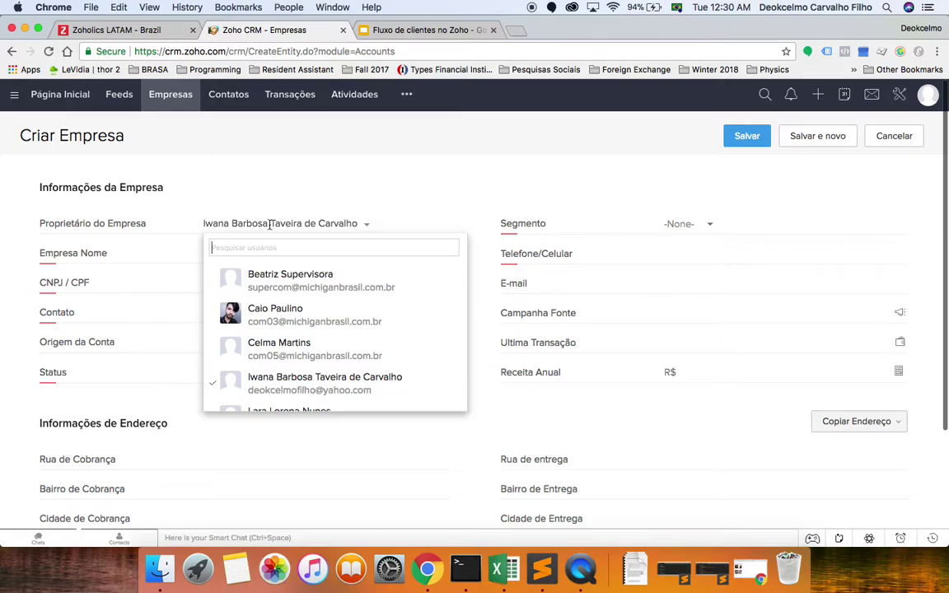
{"action": "scroll", "coordinate": [318, 333], "scroll_direction": "down", "scroll_amount": 3}
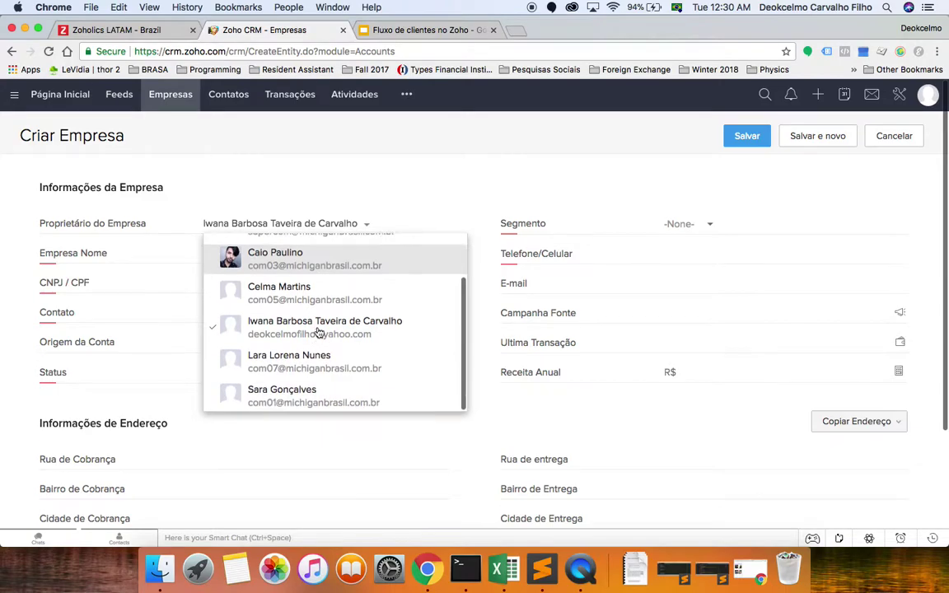
{"action": "left_click", "coordinate": [318, 333]}
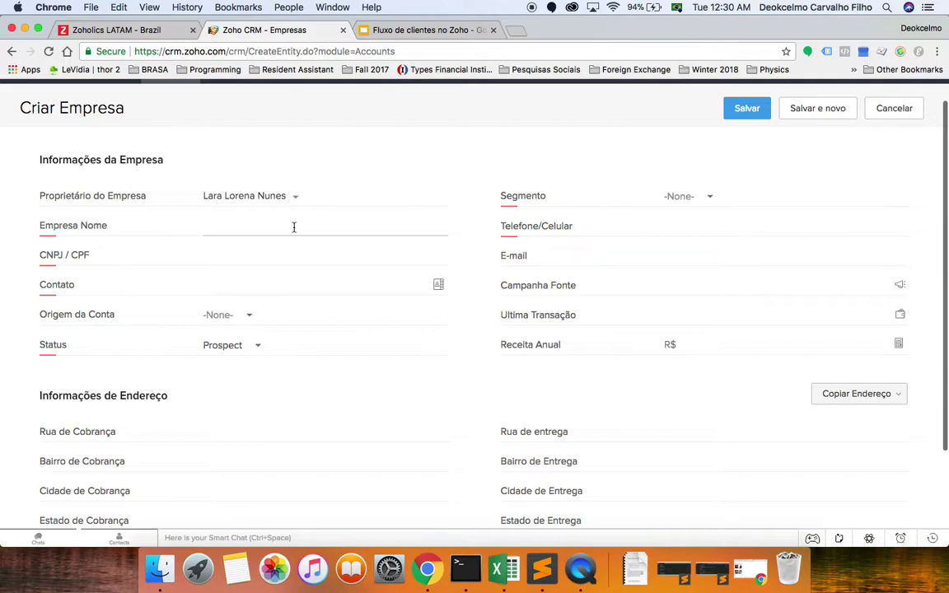
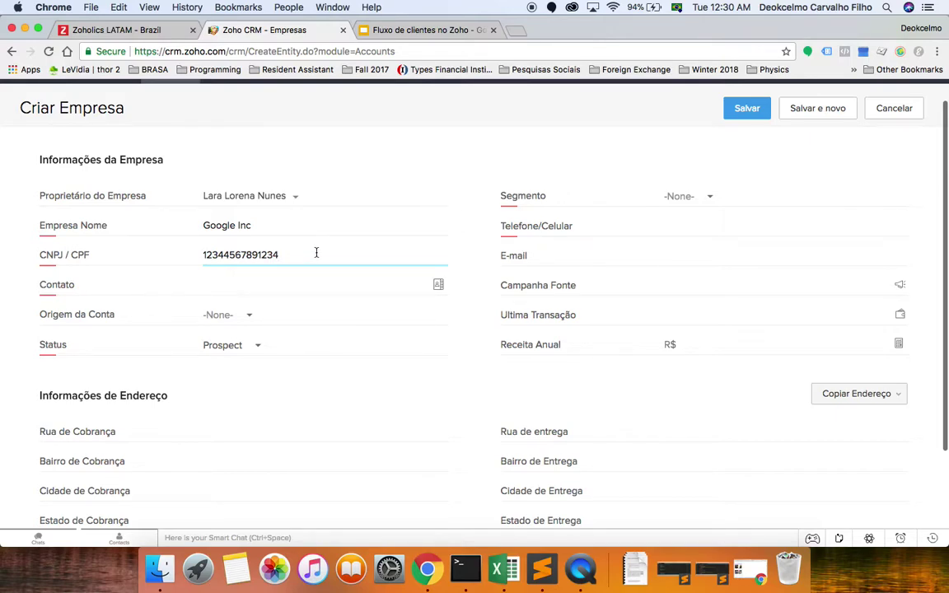
Enter 'Google Inc' as Empresa Nome and fill in the CNPJ/CPF number.
{"action": "left_click", "coordinate": [407, 290]}
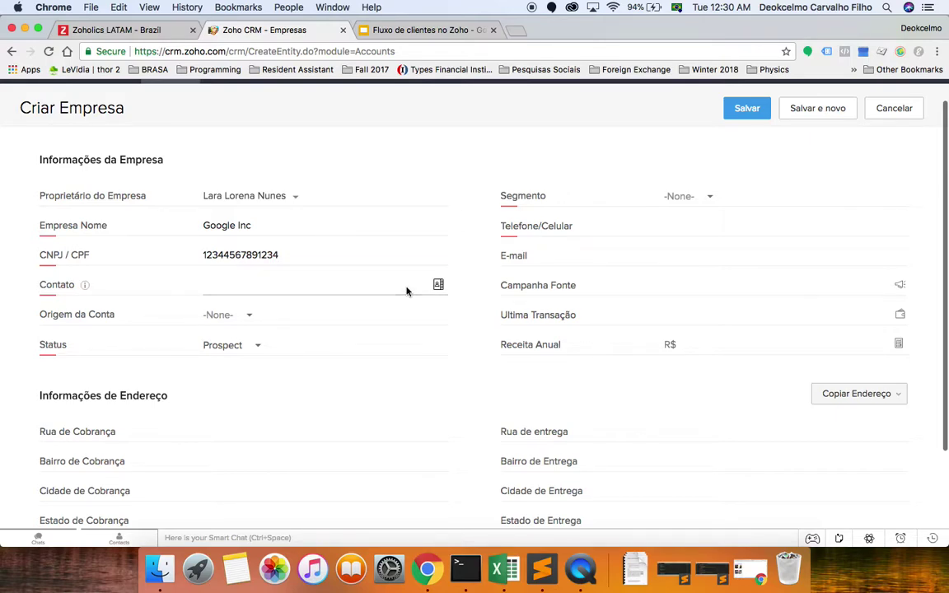
{"action": "left_click", "coordinate": [333, 284]}
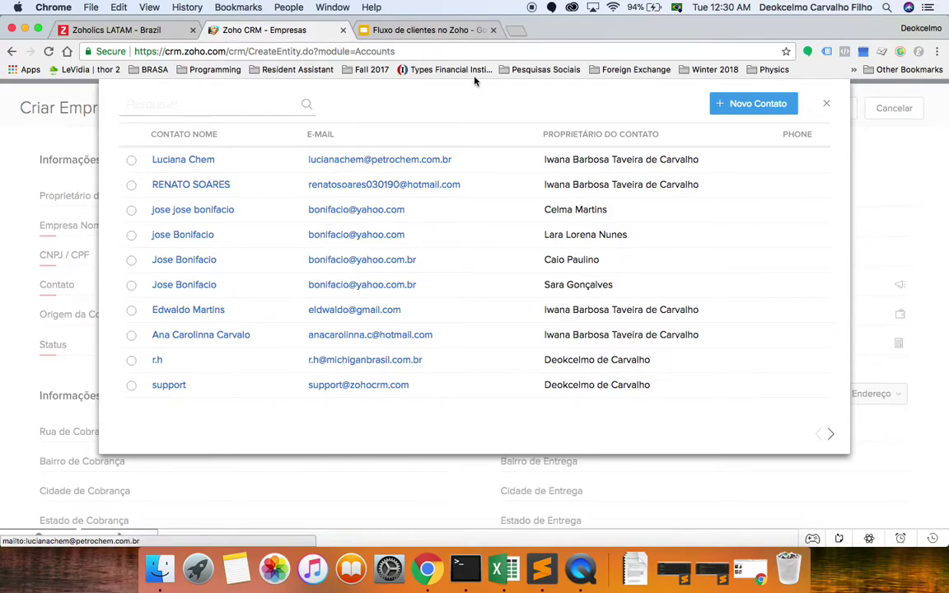
Search the contact lookup for an existing contact and link it to the company.
{"action": "left_click", "coordinate": [235, 110]}
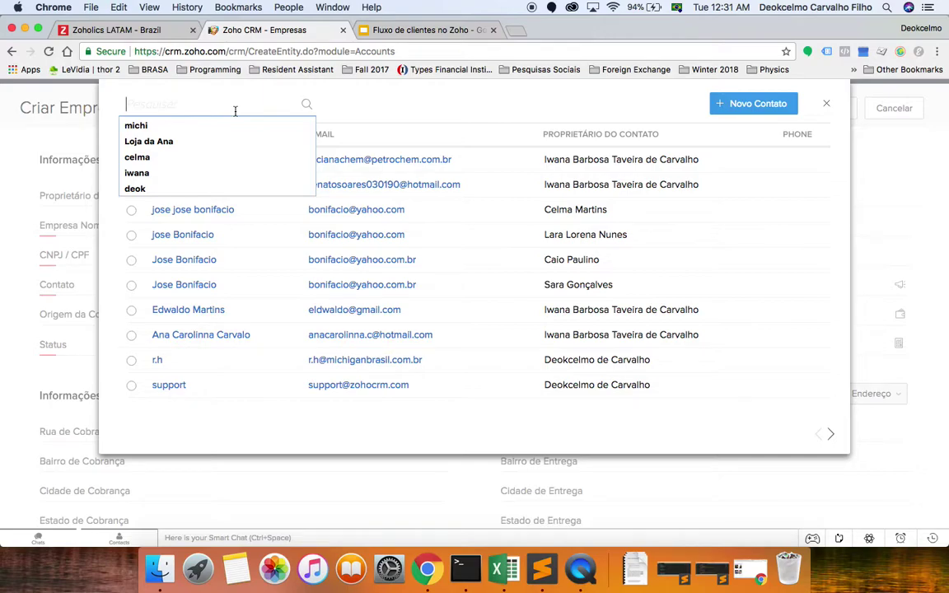
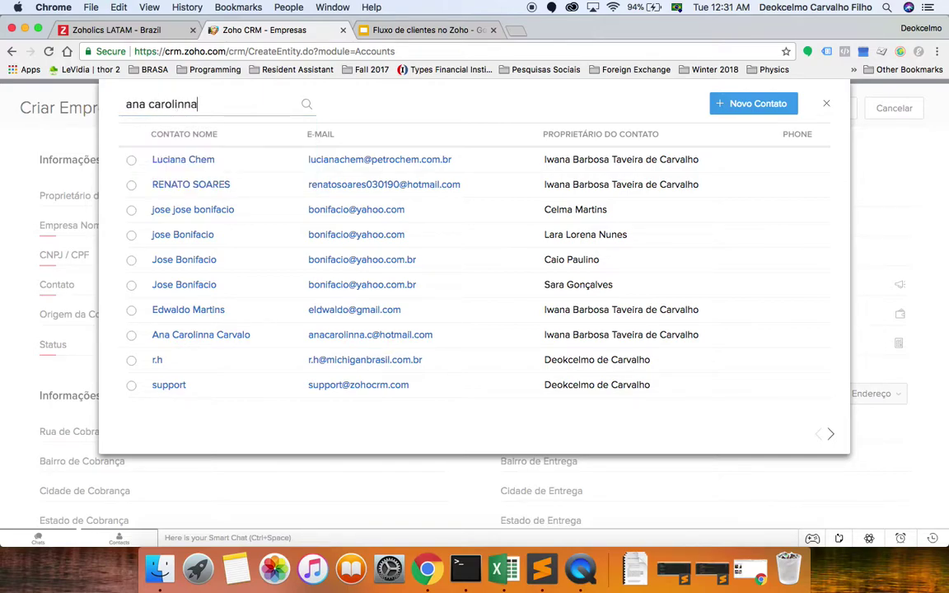
{"action": "left_click", "coordinate": [306, 107]}
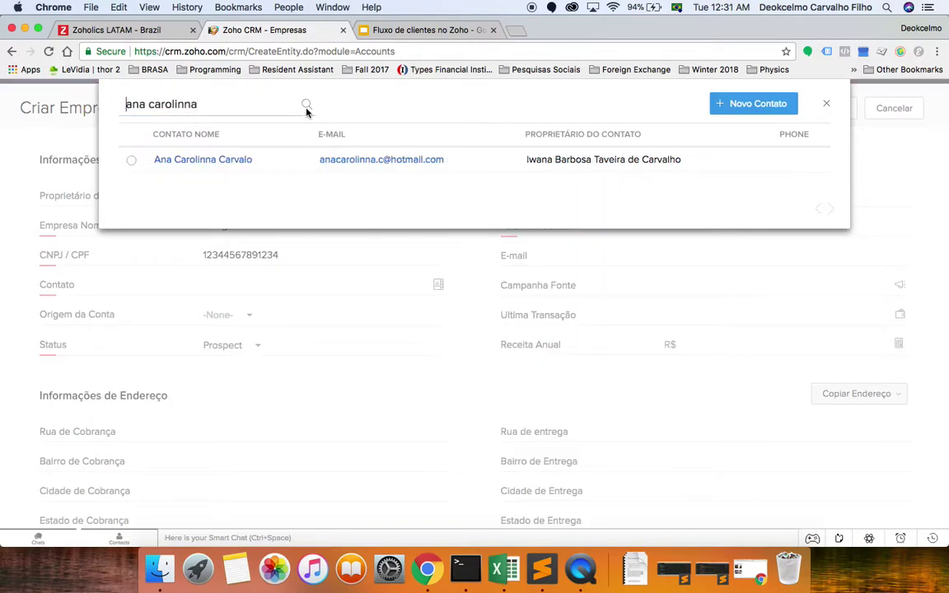
{"action": "left_click", "coordinate": [169, 161]}
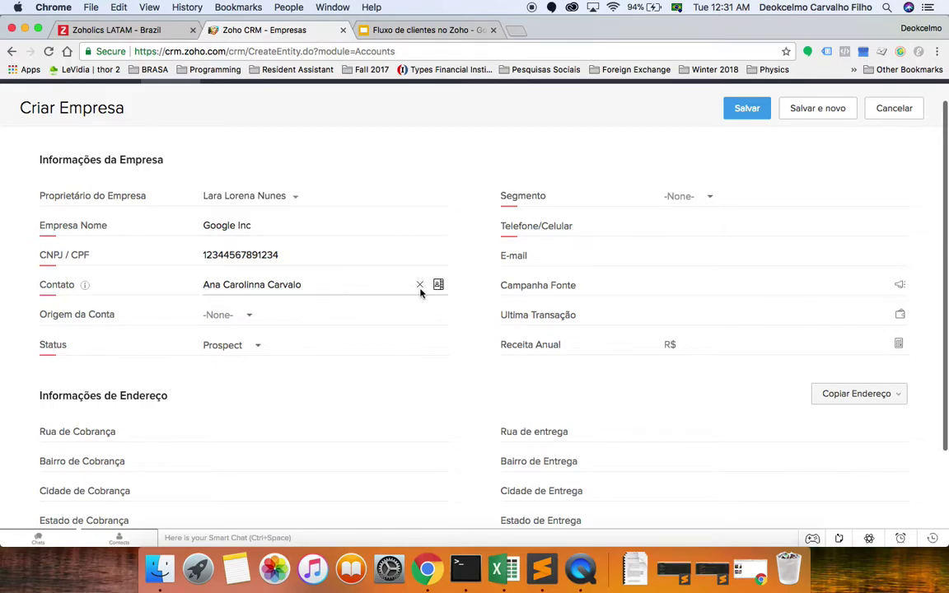
Remove the linked contact and begin creating a brand-new contact instead.
{"action": "left_click", "coordinate": [419, 286]}
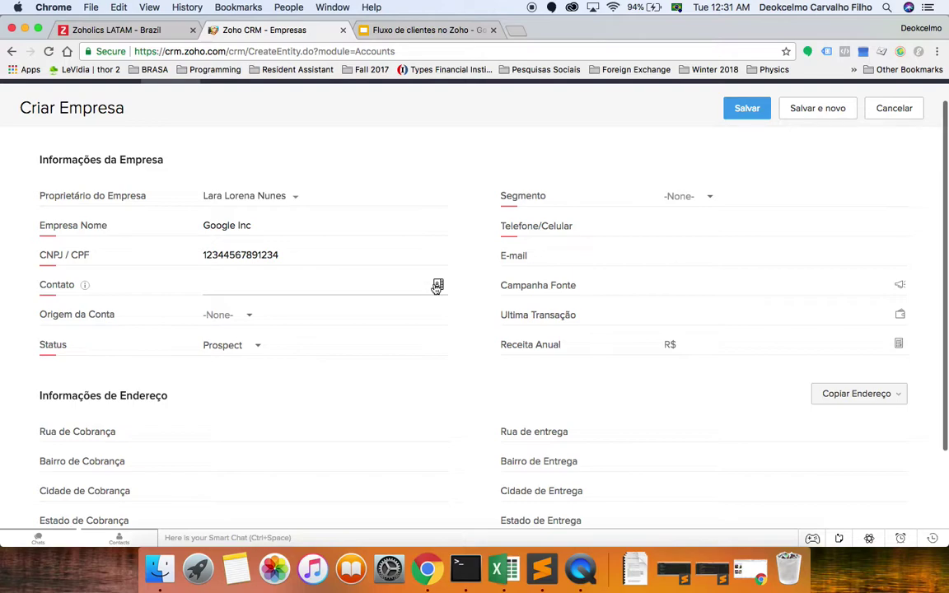
{"action": "left_click", "coordinate": [438, 285]}
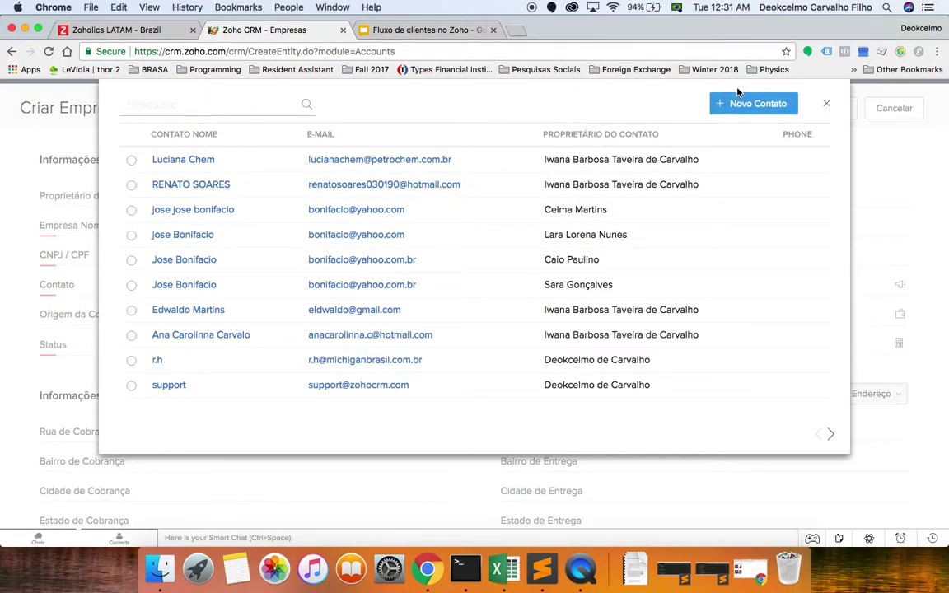
{"action": "left_click", "coordinate": [734, 105]}
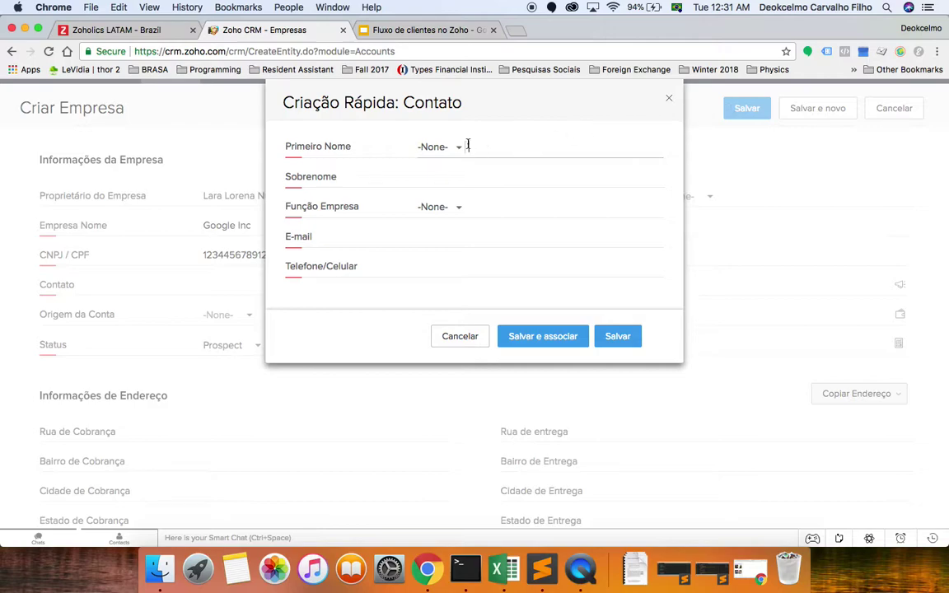
Give the quick contact salutation Sra., the contact's first and last name, and role Comprador.
{"action": "left_click", "coordinate": [459, 148]}
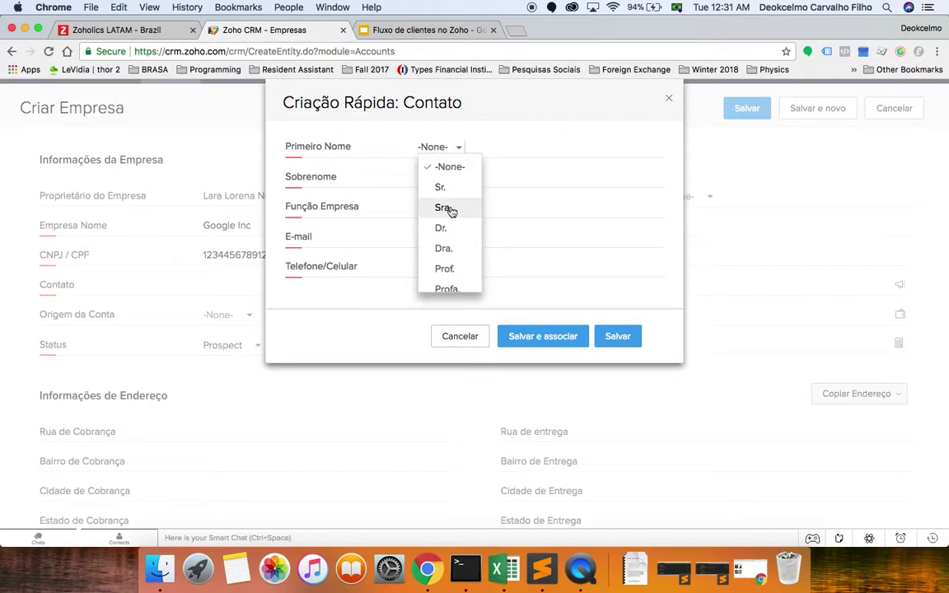
{"action": "left_click", "coordinate": [450, 209]}
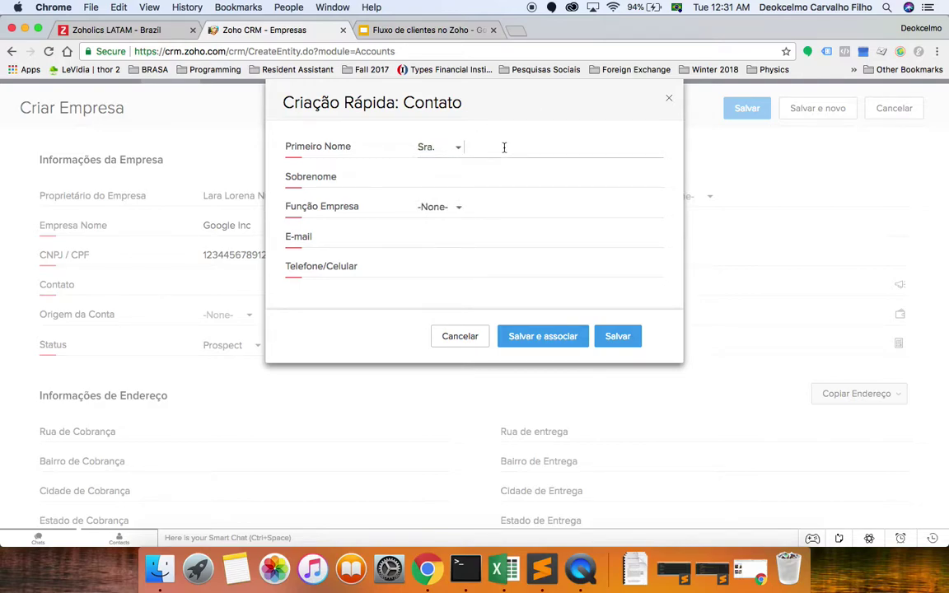
{"action": "key", "text": "Tab"}
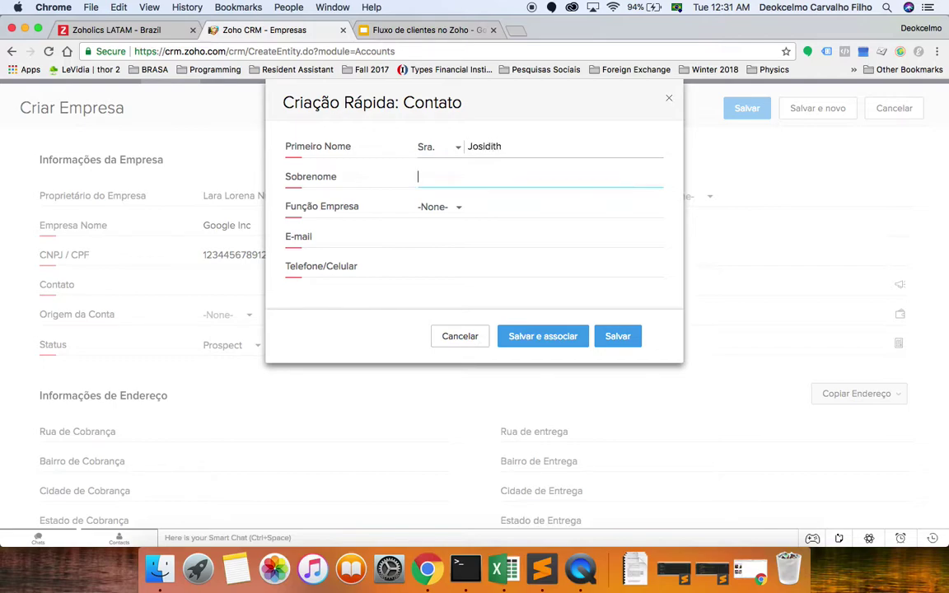
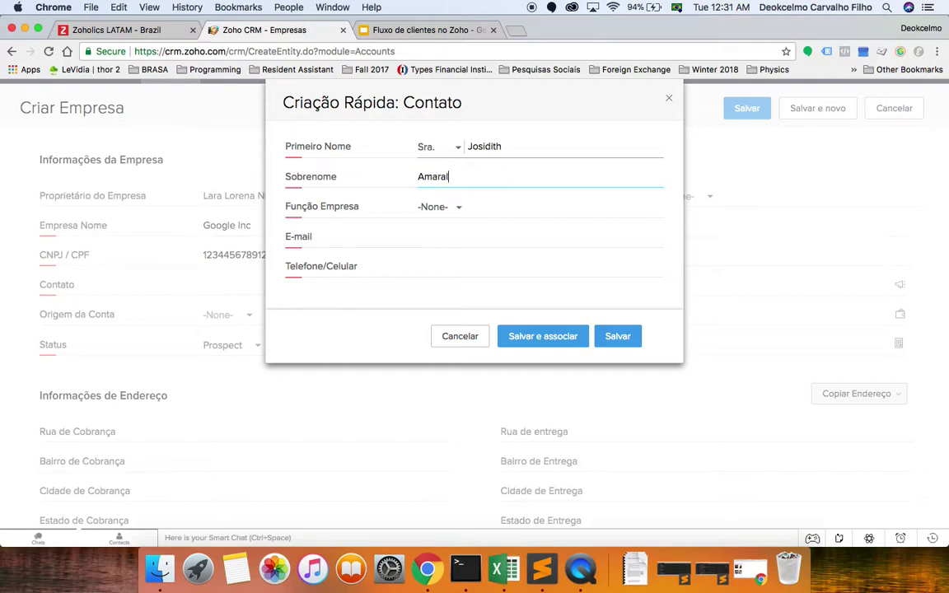
{"action": "left_click", "coordinate": [455, 212]}
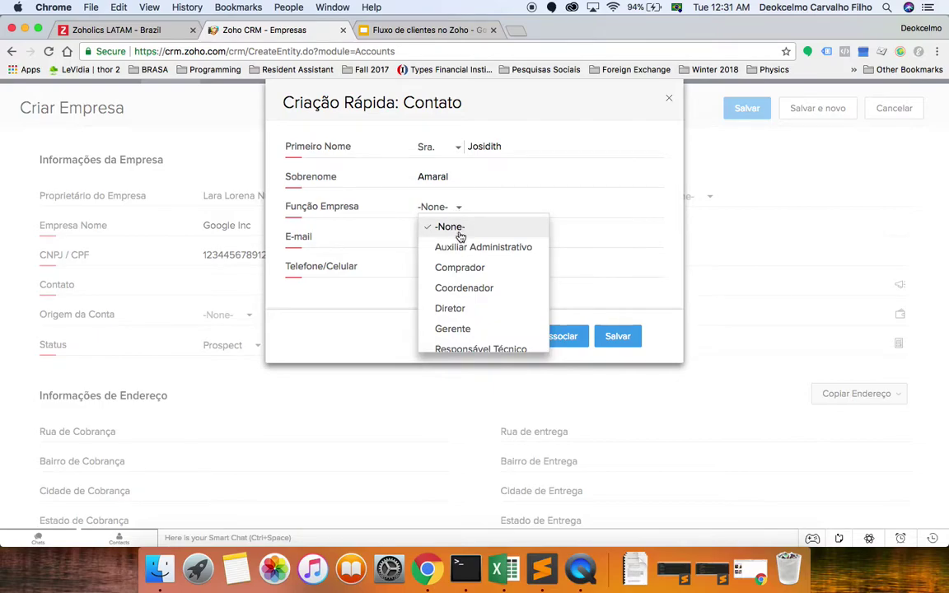
{"action": "left_click", "coordinate": [457, 268]}
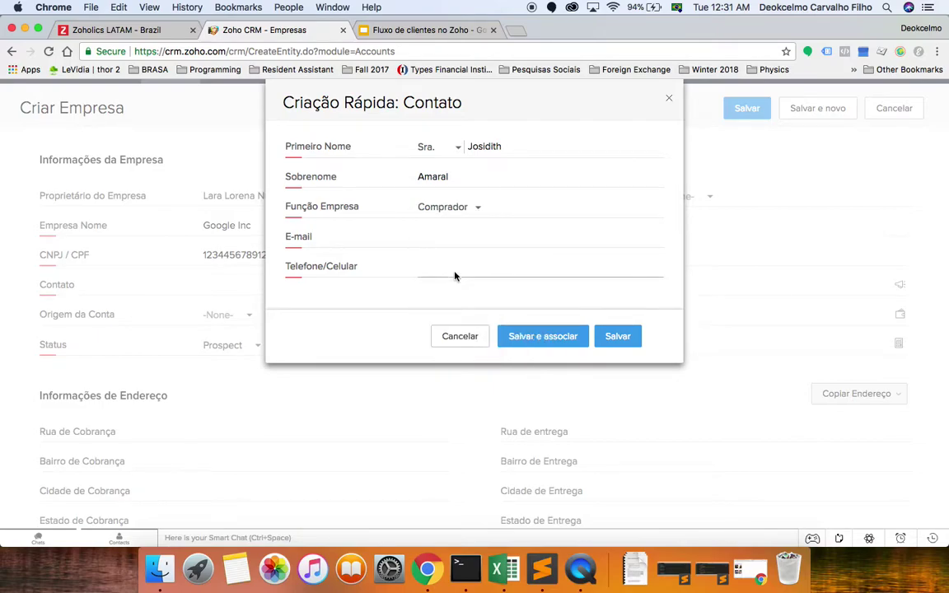
Enter the contact's e-mail address and Telefone/Celular number.
{"action": "left_click", "coordinate": [460, 236]}
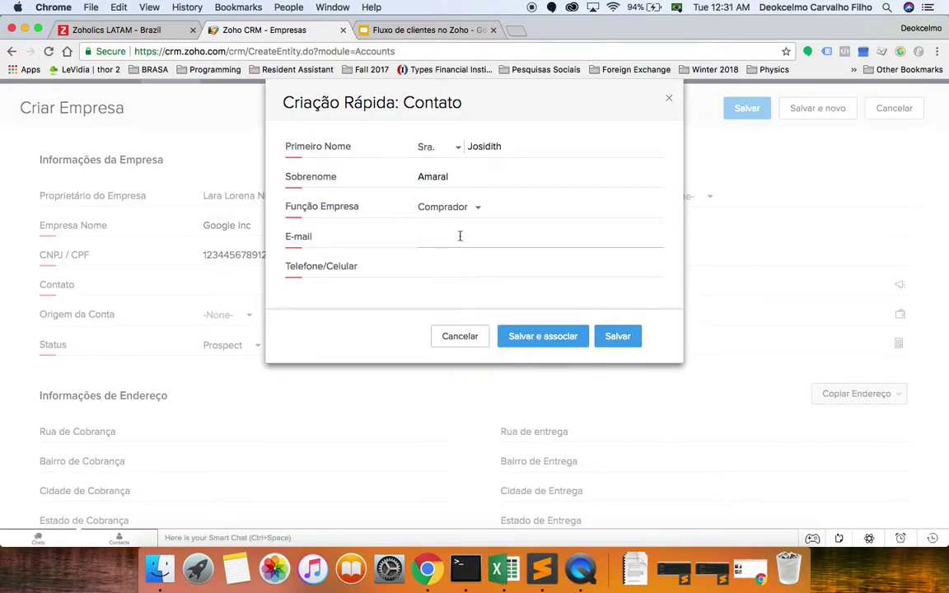
{"action": "key", "text": "Tab"}
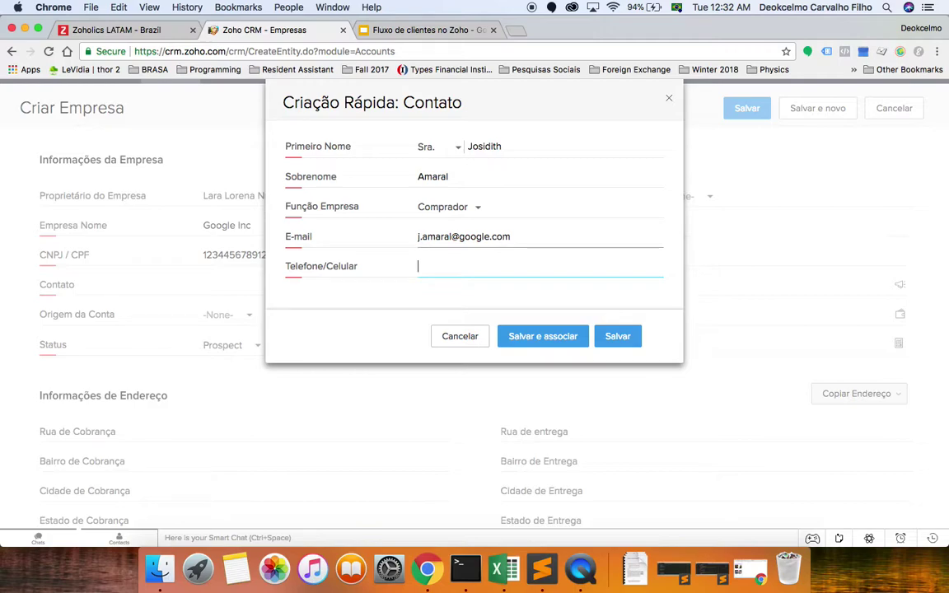
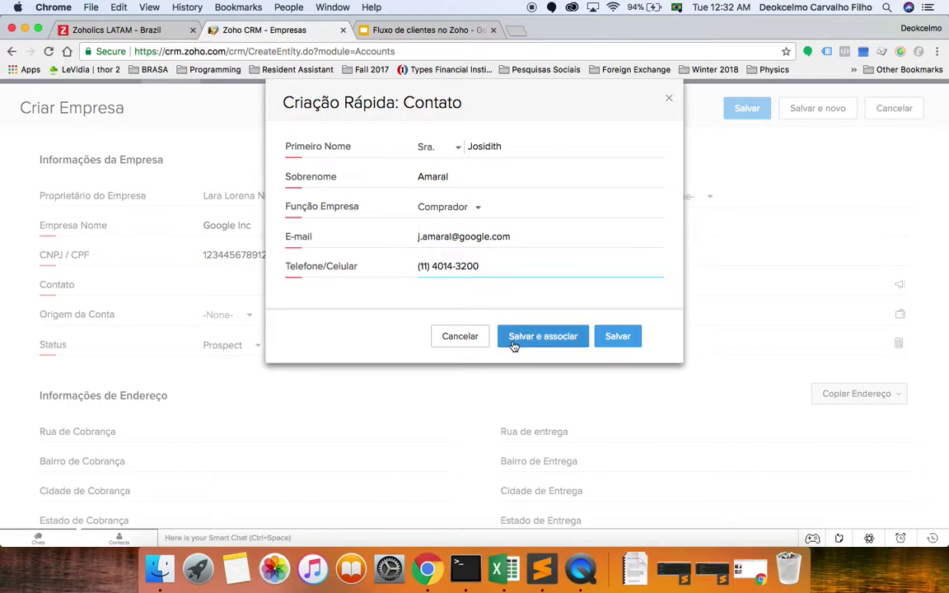
Save and link the contact, set Origem da Conta to Lista SAM, keep Status Prospect.
{"action": "left_click", "coordinate": [579, 344]}
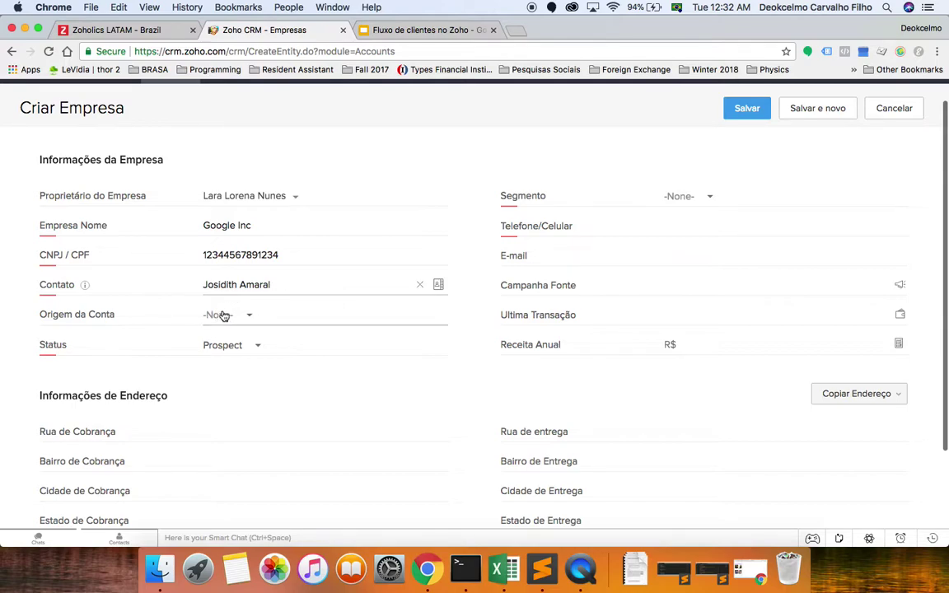
{"action": "left_click", "coordinate": [247, 316]}
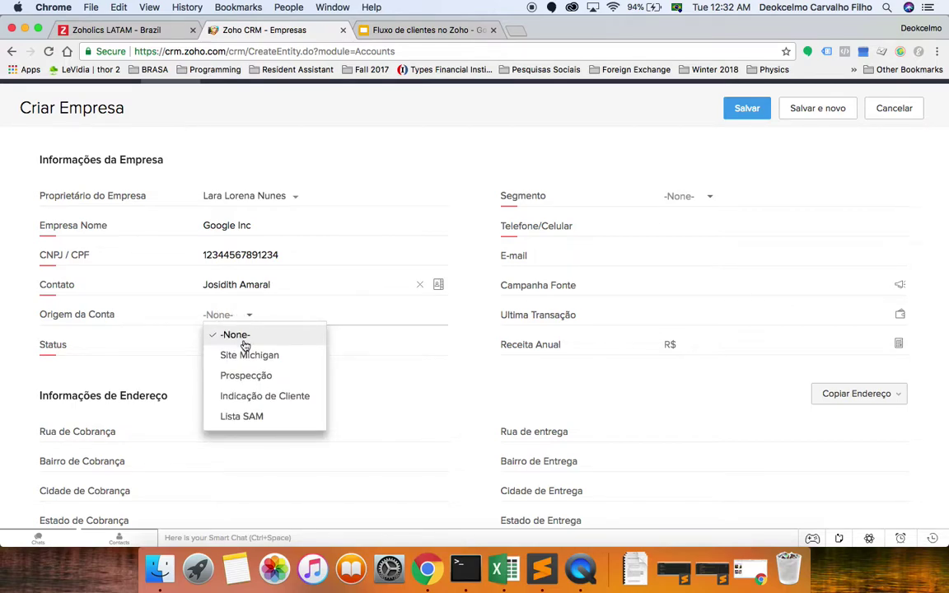
{"action": "left_click", "coordinate": [244, 418]}
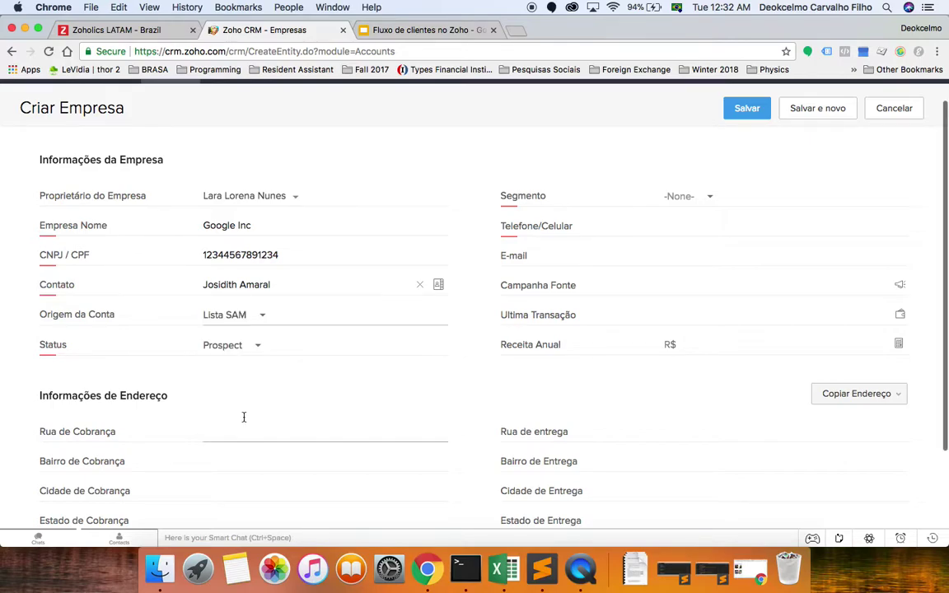
{"action": "left_click", "coordinate": [262, 314]}
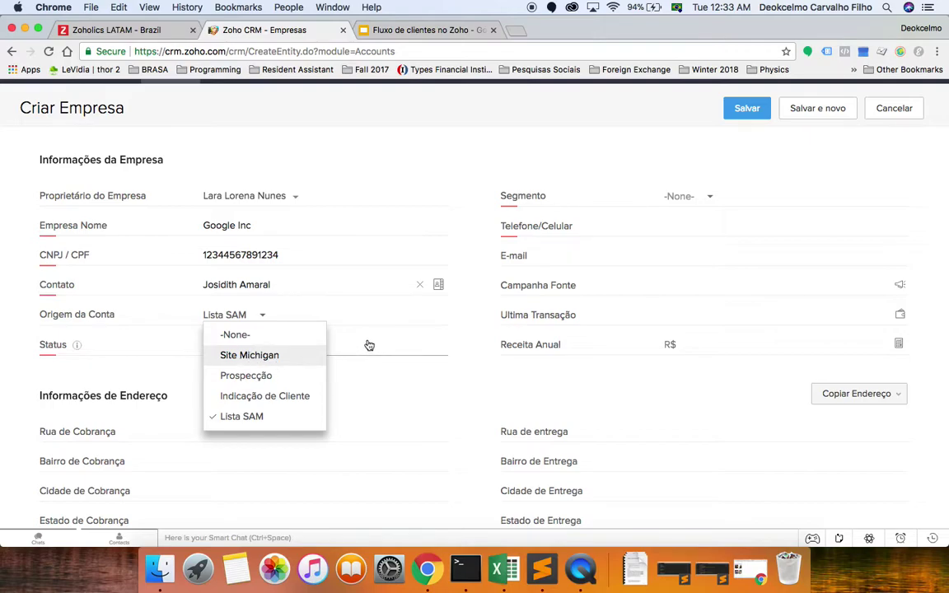
{"action": "left_click", "coordinate": [375, 368]}
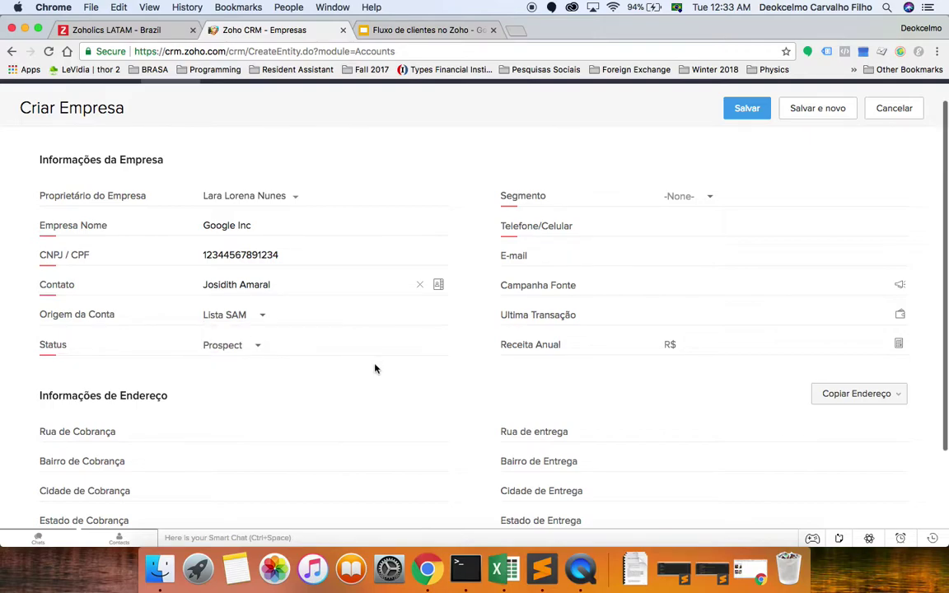
{"action": "left_click", "coordinate": [256, 348]}
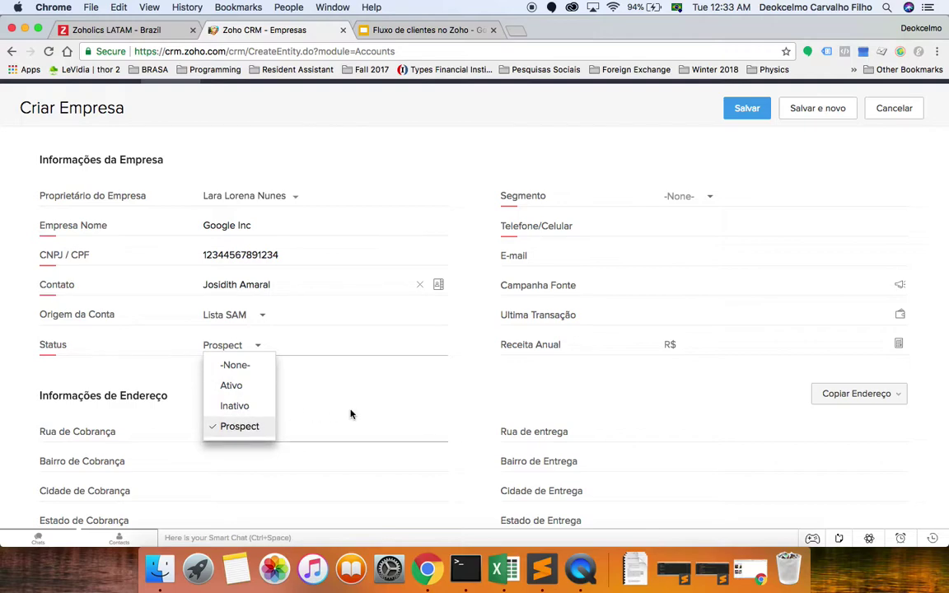
{"action": "left_click", "coordinate": [390, 392]}
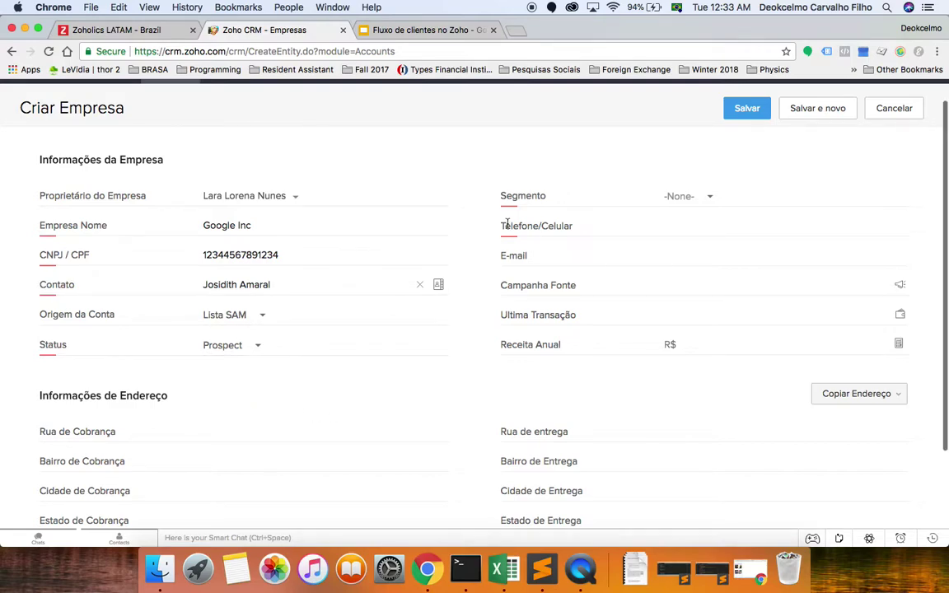
Search the Segmento list for 'servi' and choose Prestador de Serviços.
{"action": "left_click", "coordinate": [708, 198]}
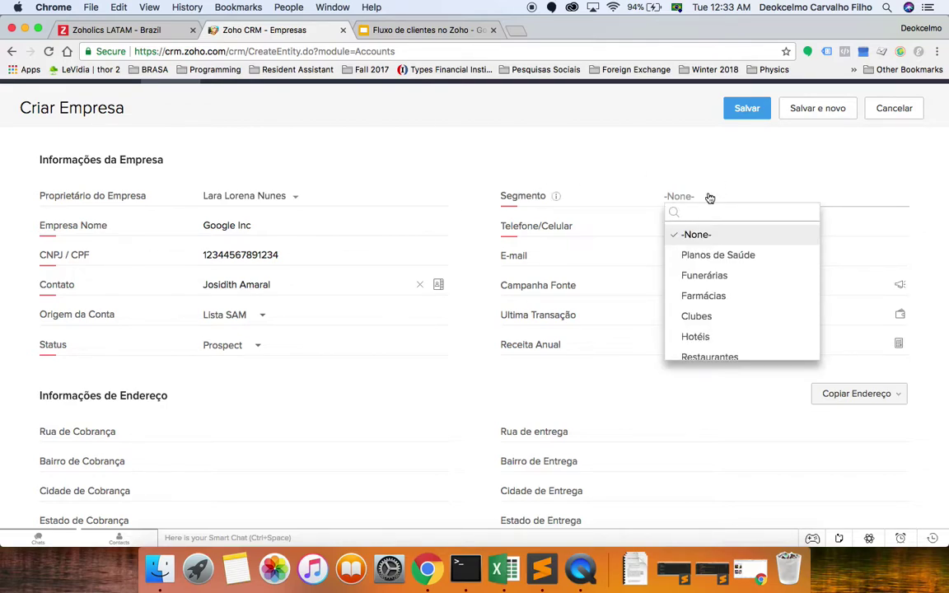
{"action": "type", "text": "inter"}
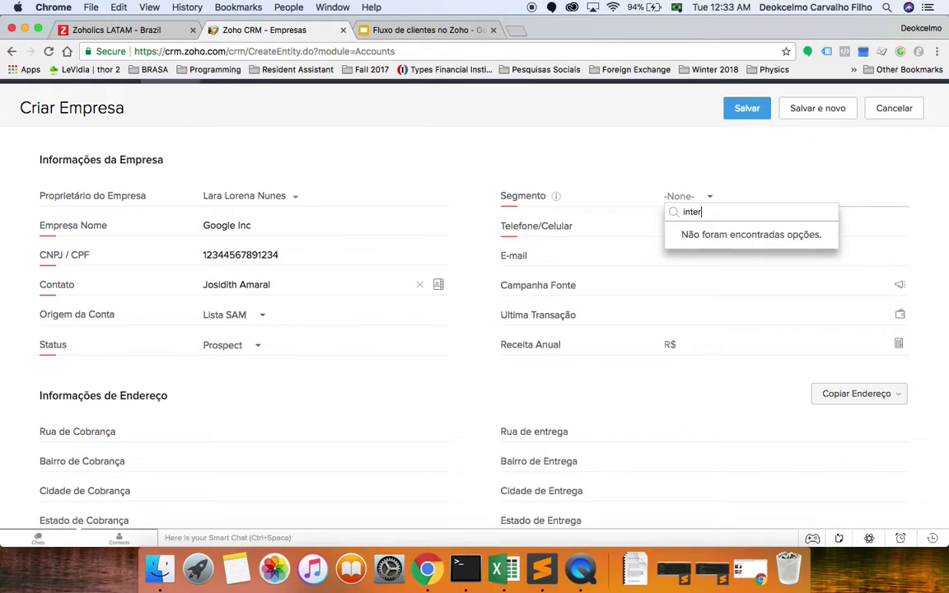
{"action": "key", "text": "BackSpace"}
{"action": "key", "text": "BackSpace"}
{"action": "key", "text": "BackSpace"}
{"action": "key", "text": "BackSpace"}
{"action": "key", "text": "BackSpace"}
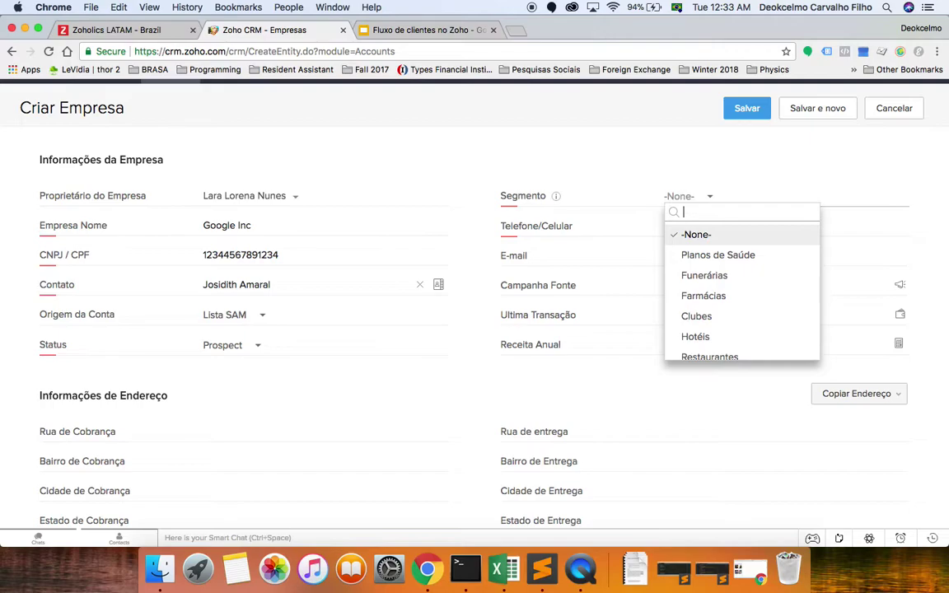
{"action": "type", "text": "servi"}
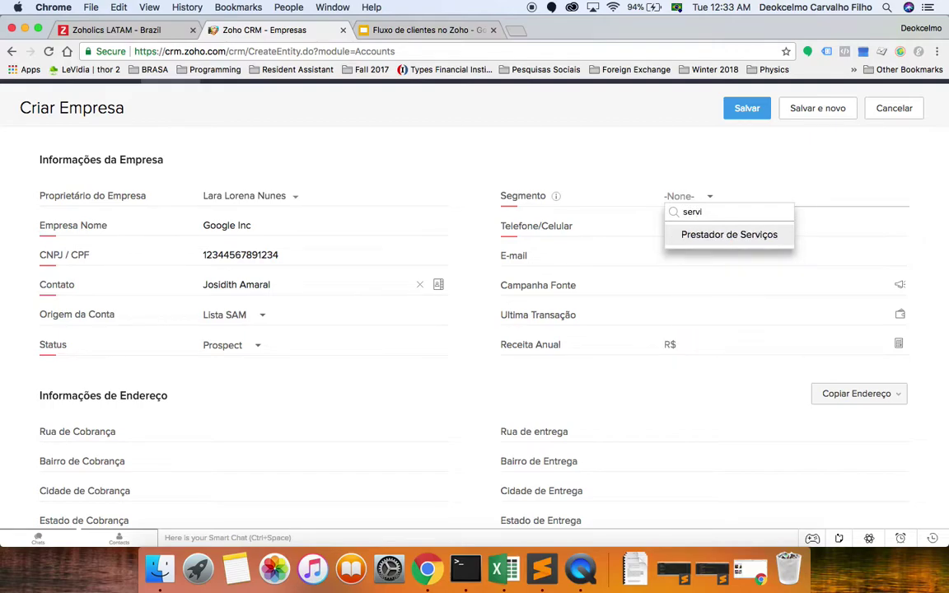
{"action": "left_click", "coordinate": [719, 235]}
{"action": "left_click", "coordinate": [720, 229]}
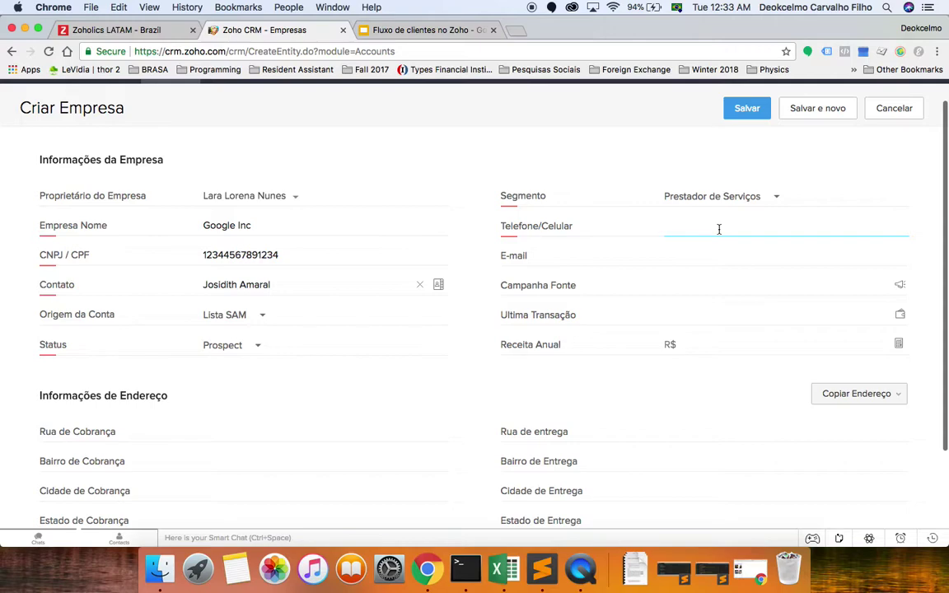
Fill in the Google Inc company's Telefone/Celular number and company e-mail address.
{"action": "key", "text": "Tab"}
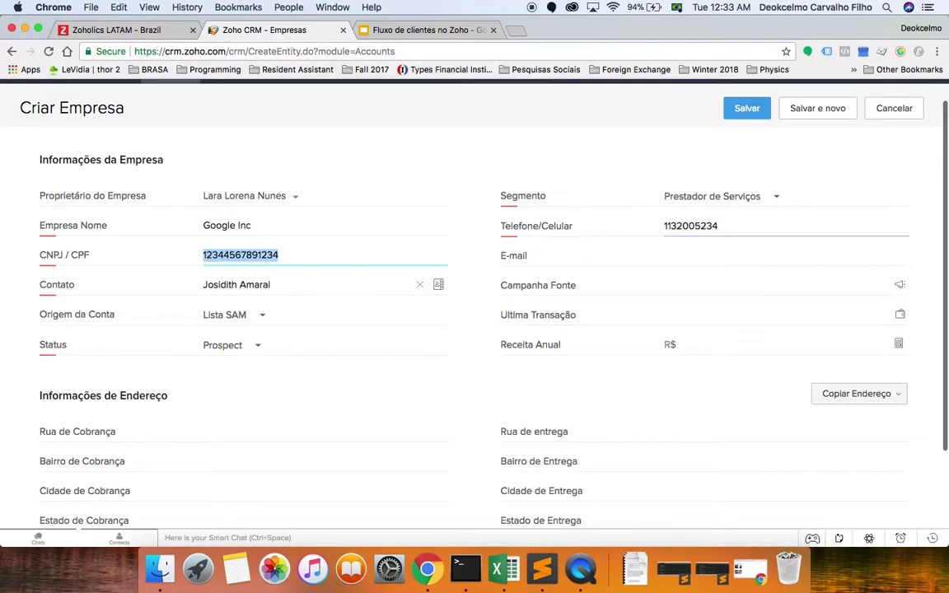
{"action": "key", "text": "Tab"}
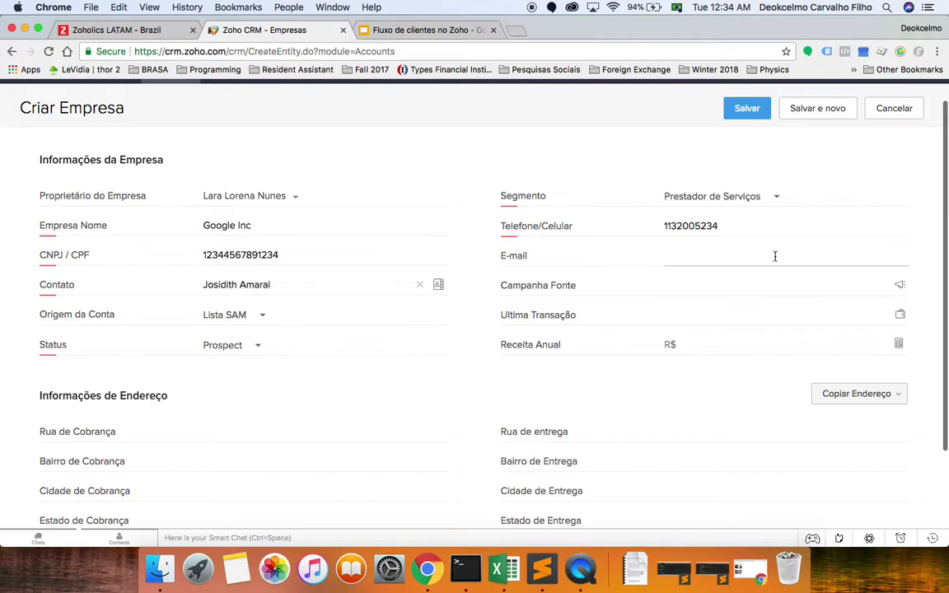
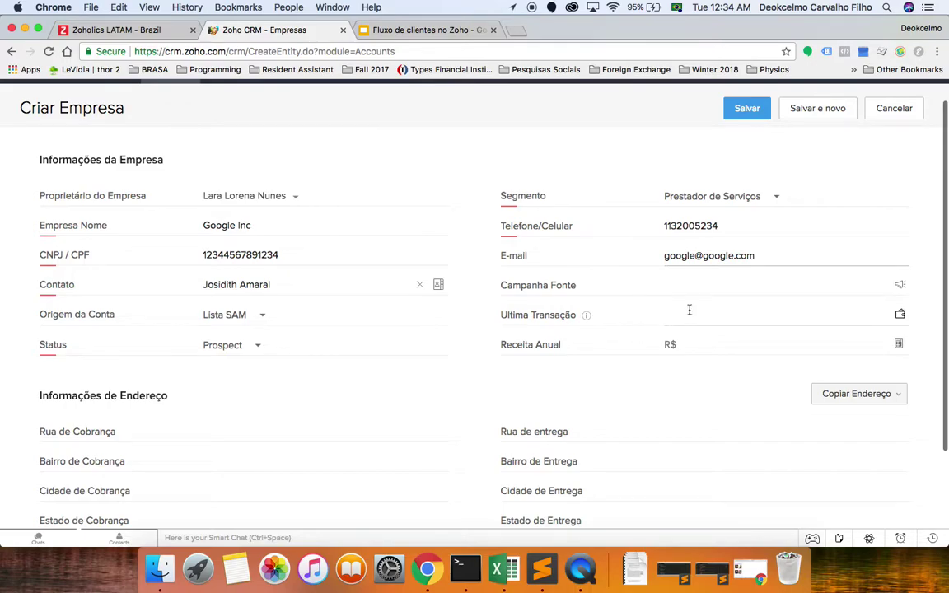
Scroll to the address section, check the copy-address options, and enter the delivery street.
{"action": "scroll", "coordinate": [695, 312], "scroll_direction": "down", "scroll_amount": 2}
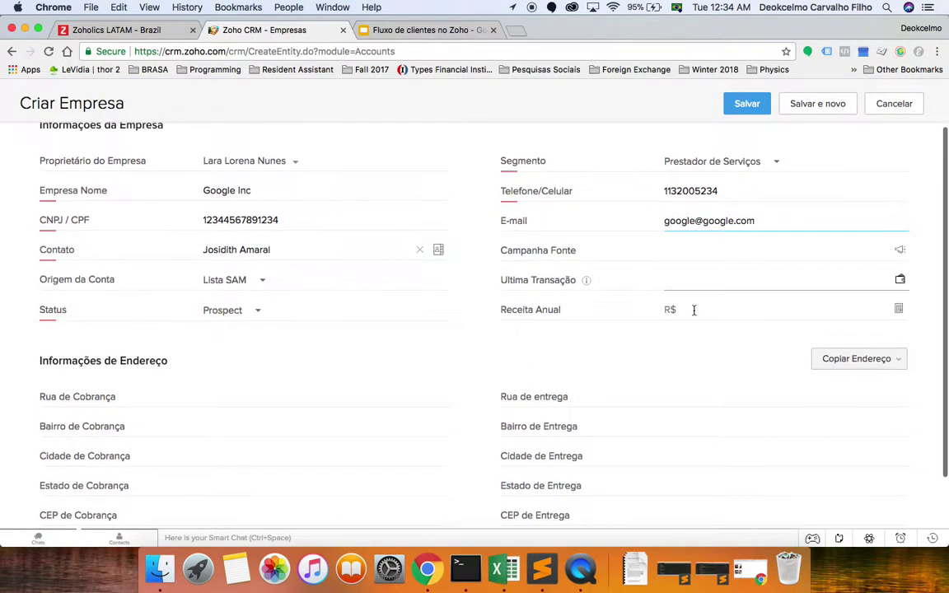
{"action": "scroll", "coordinate": [736, 318], "scroll_direction": "down", "scroll_amount": 3}
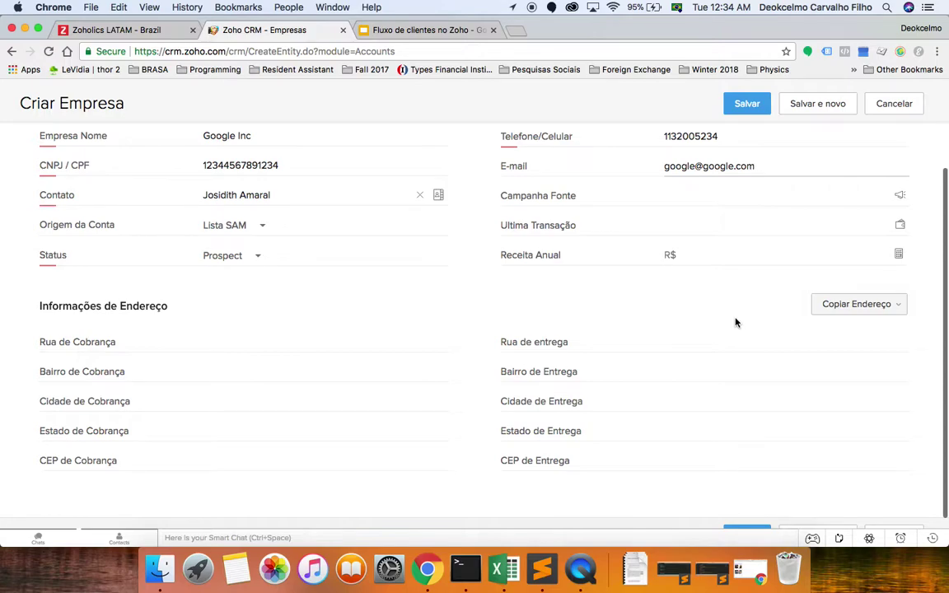
{"action": "scroll", "coordinate": [642, 330], "scroll_direction": "down", "scroll_amount": 2}
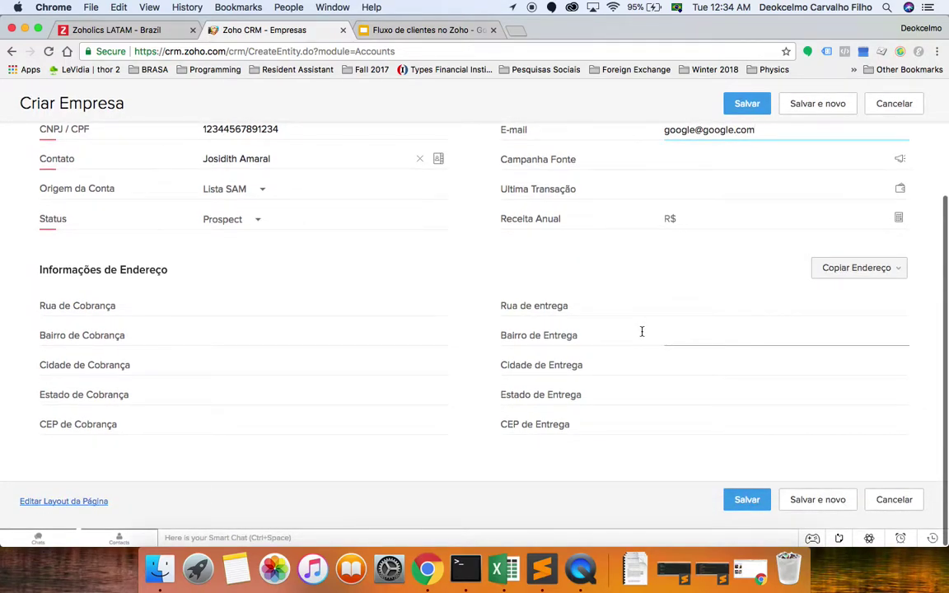
{"action": "left_click", "coordinate": [823, 273]}
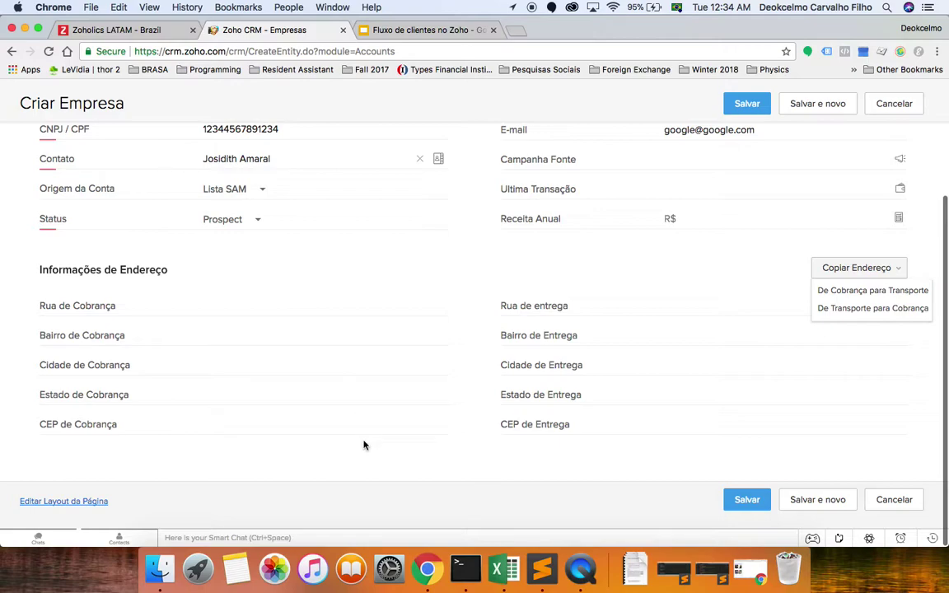
{"action": "left_click", "coordinate": [687, 296]}
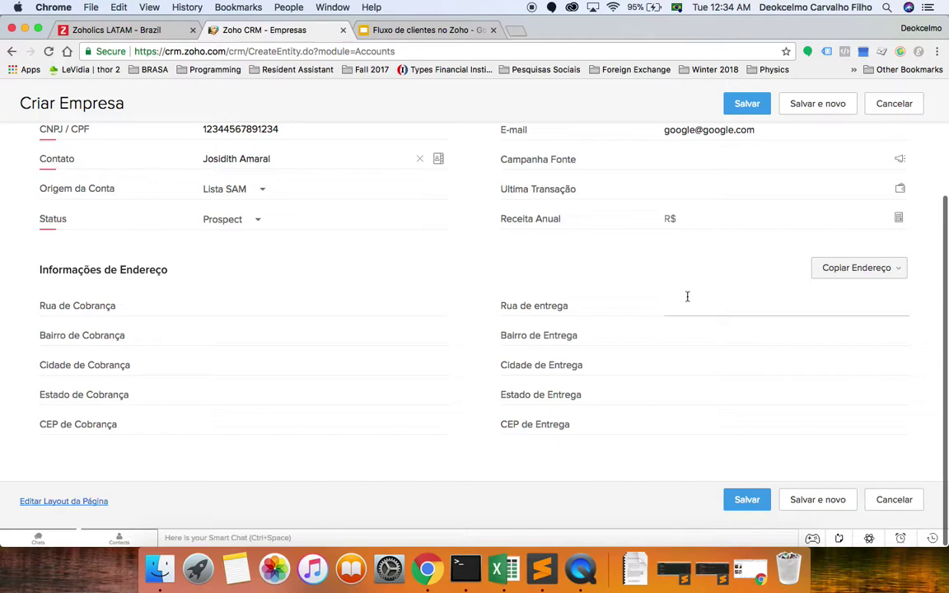
{"action": "left_click", "coordinate": [688, 301]}
{"action": "type", "text": "Pine do sul"}
Fill in the delivery neighbourhood, city São Paulo, state SP and CEP de Entrega.
{"action": "key", "text": "Tab"}
{"action": "key", "text": "Tab"}
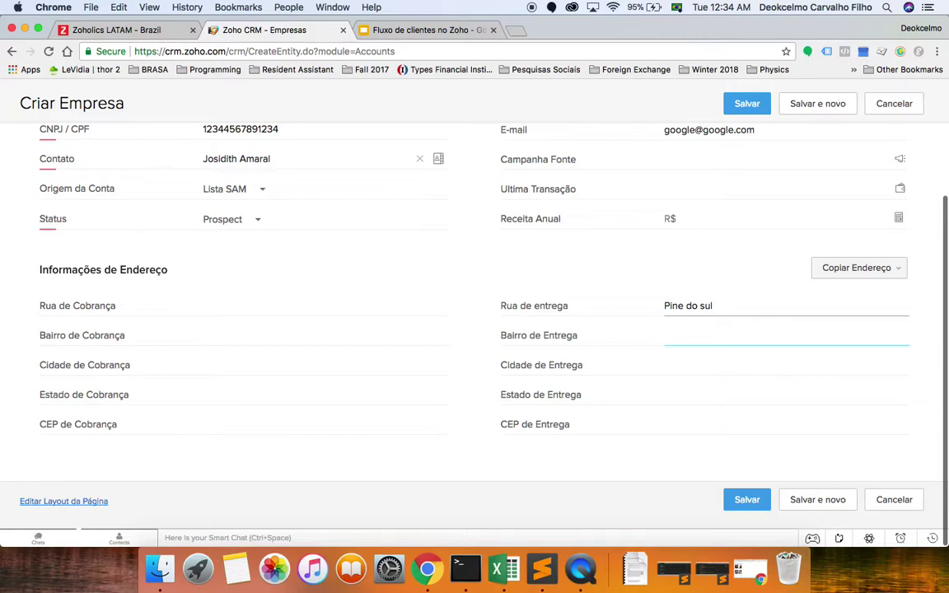
{"action": "type", "text": "Jardins"}
{"action": "key", "text": "Tab"}
{"action": "type", "text": "São Paulo"}
{"action": "key", "text": "Tab"}
{"action": "key", "text": "Tab"}
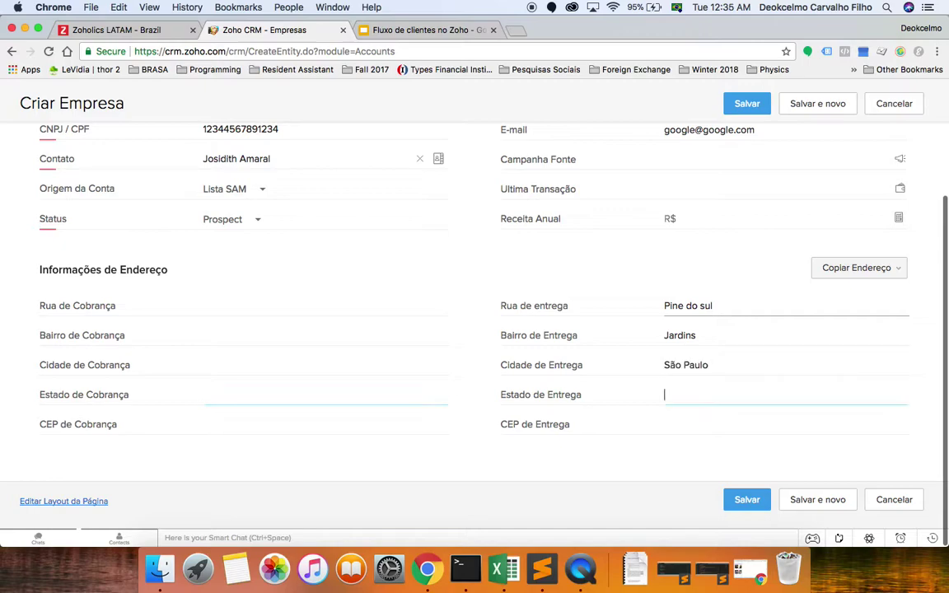
{"action": "type", "text": "SP"}
{"action": "key", "text": "Tab"}
{"action": "key", "text": "Tab"}
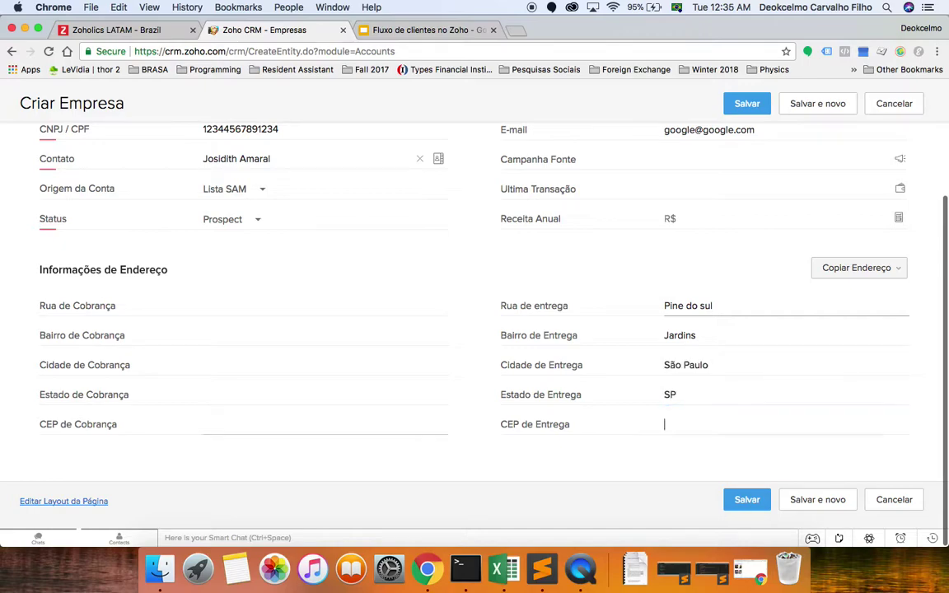
{"action": "type", "text": "11"}
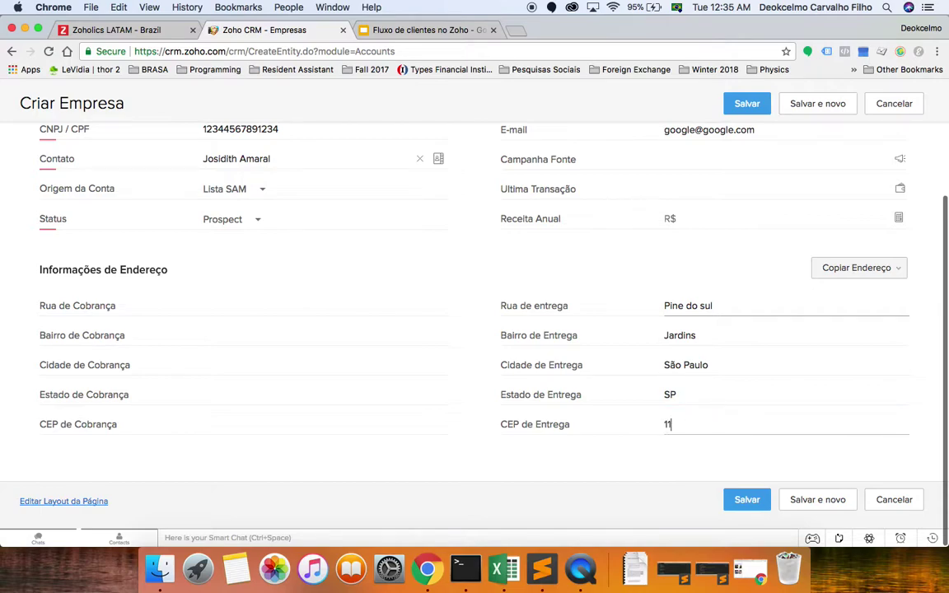
{"action": "type", "text": "320800"}
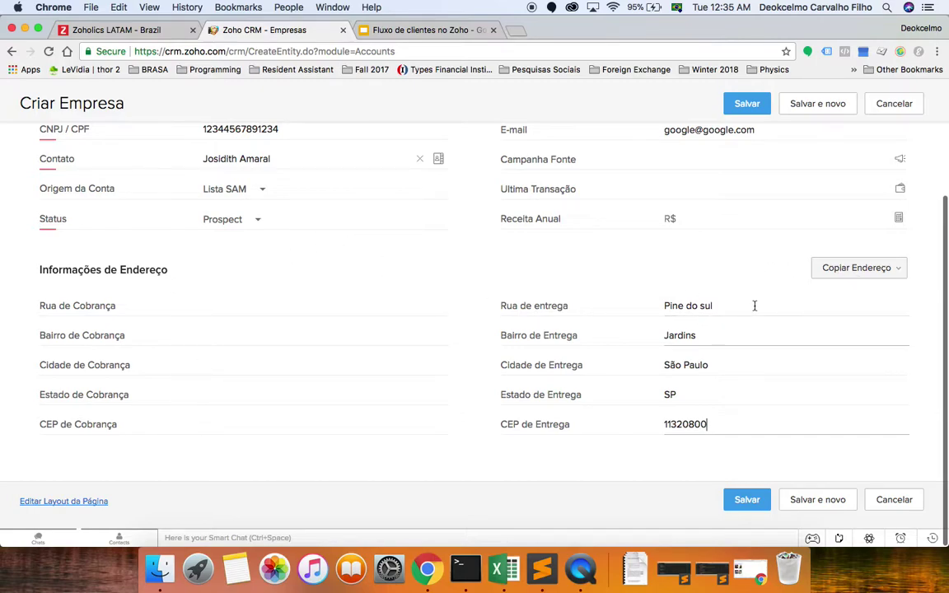
Copy the delivery address to billing via De Transporte para Cobrança and add the billing neighbourhood.
{"action": "left_click", "coordinate": [904, 272]}
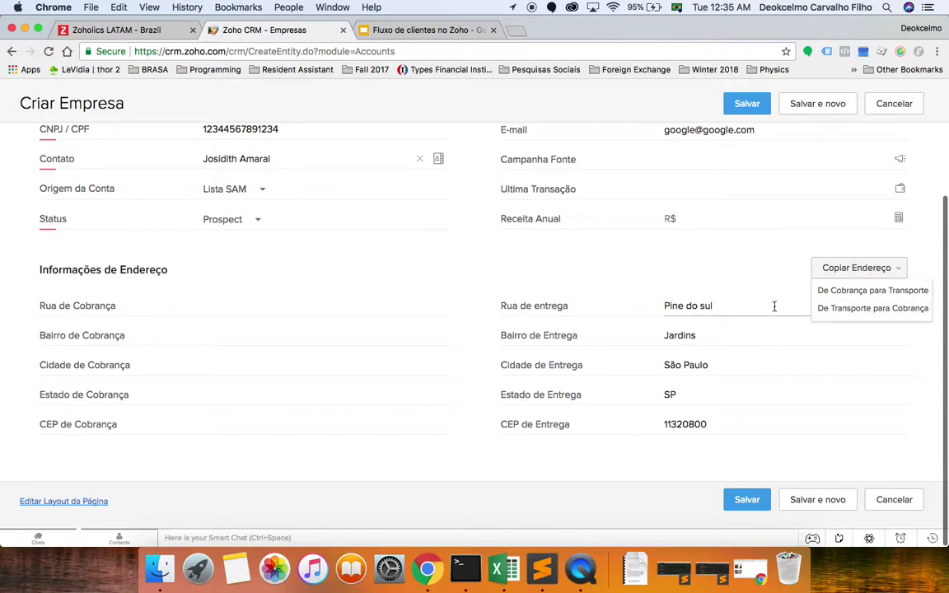
{"action": "left_click", "coordinate": [851, 313]}
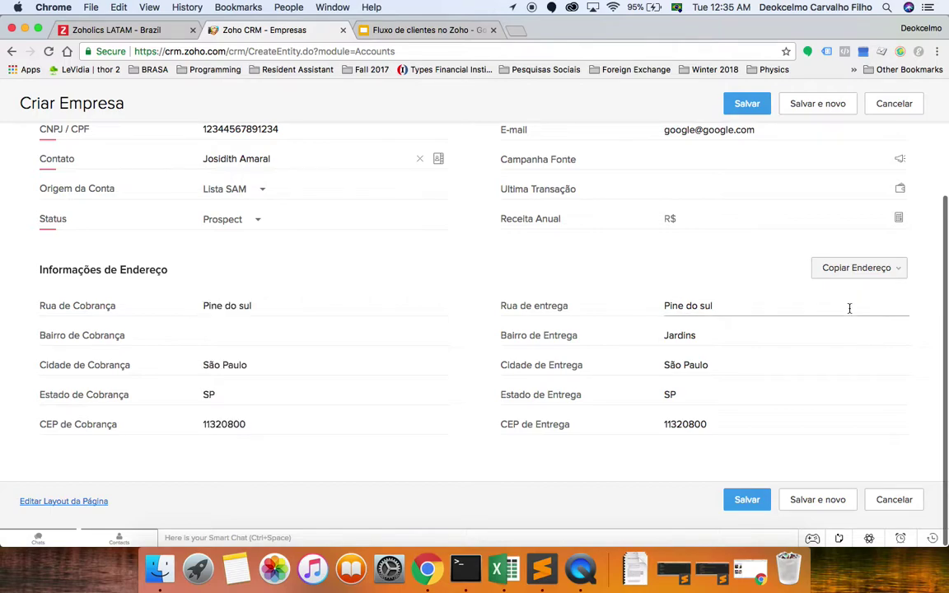
{"action": "left_click", "coordinate": [278, 336]}
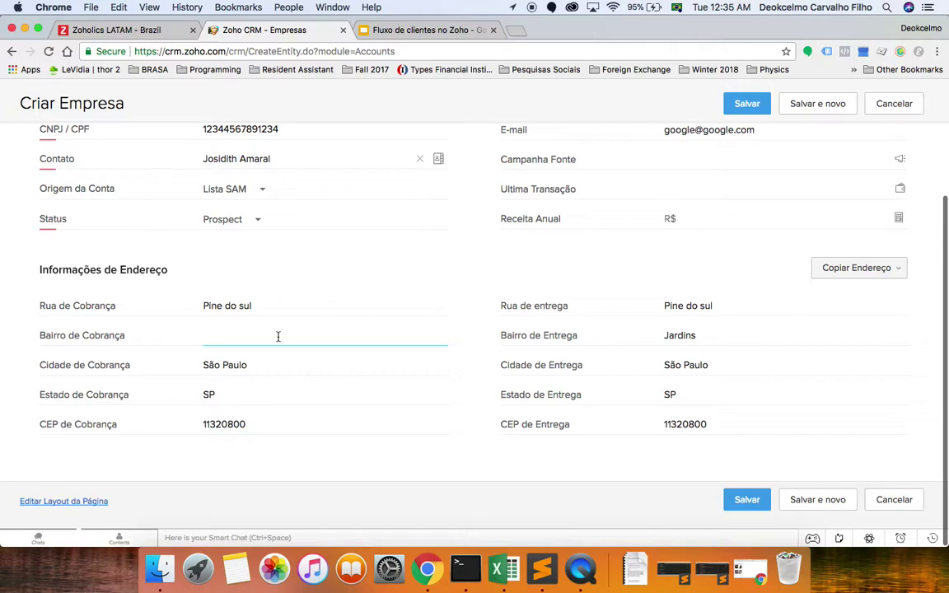
{"action": "type", "text": "Jardins"}
{"action": "scroll", "coordinate": [459, 447], "scroll_direction": "up", "scroll_amount": 5}
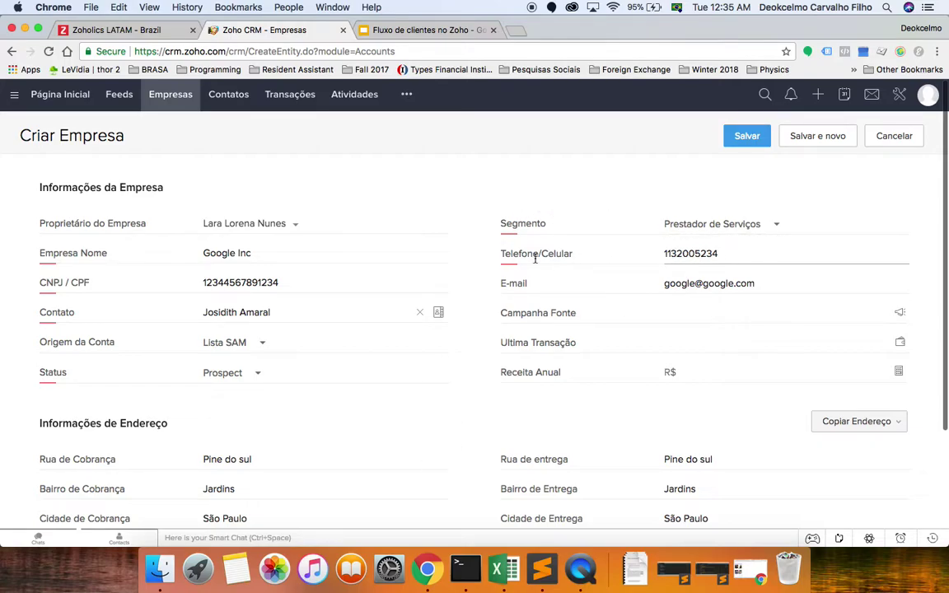
Save the Google Inc company, glance at the Slides tab, then return to the saved record.
{"action": "scroll", "coordinate": [577, 280], "scroll_direction": "down", "scroll_amount": 2}
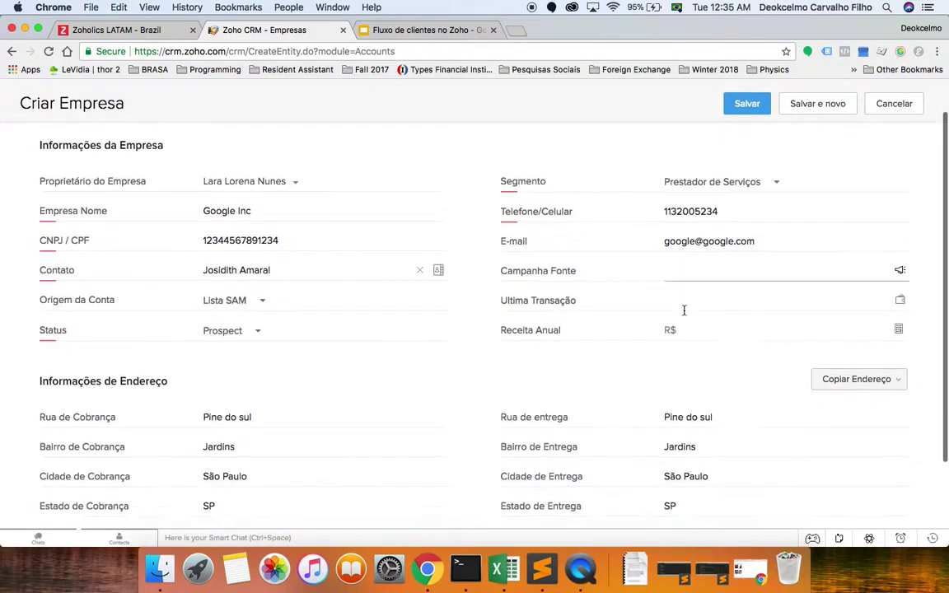
{"action": "left_click", "coordinate": [748, 101]}
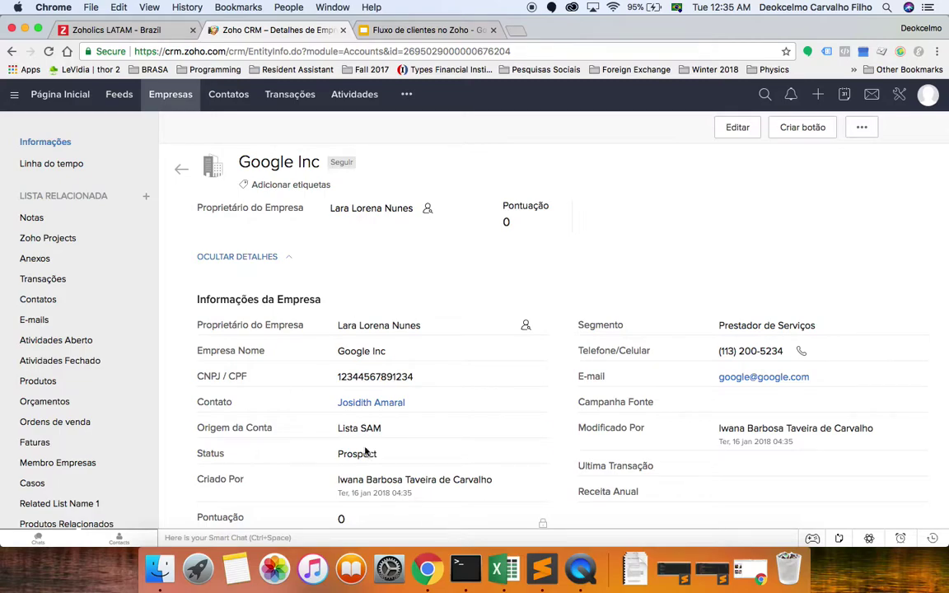
{"action": "scroll", "coordinate": [417, 385], "scroll_direction": "down", "scroll_amount": 1}
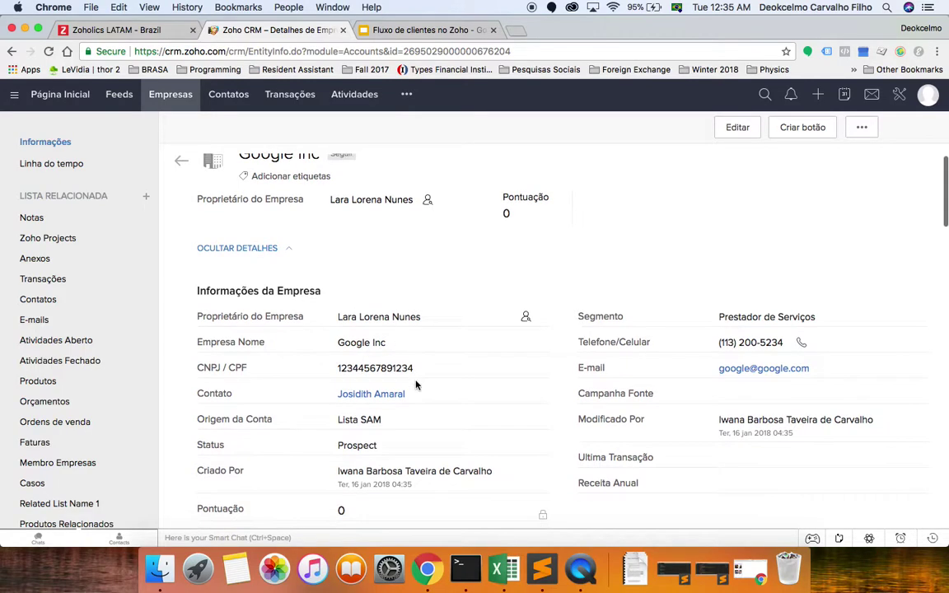
{"action": "left_click", "coordinate": [388, 33]}
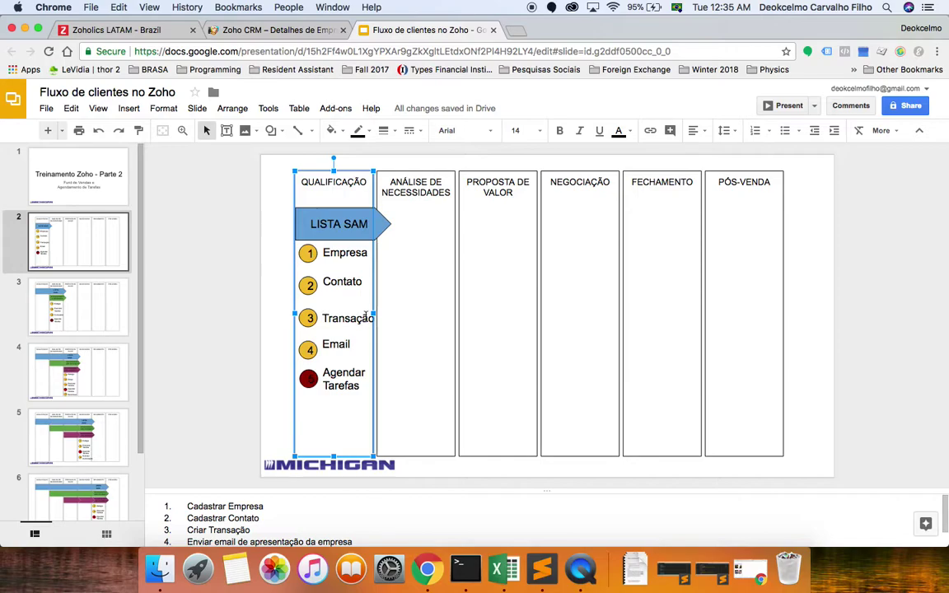
{"action": "left_click", "coordinate": [231, 33]}
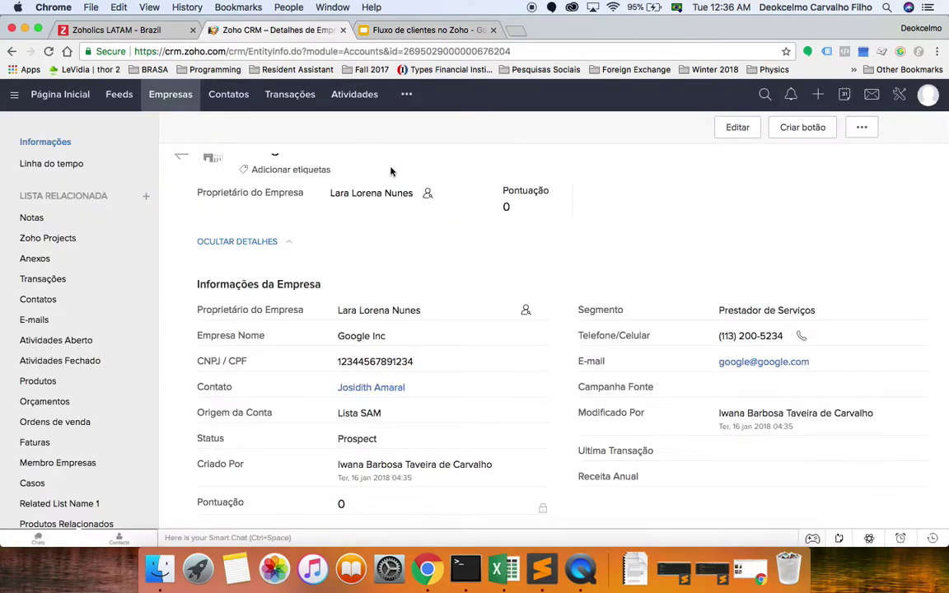
Start a new deal from the Google Inc record's Transações related list, pre-linked to Google Inc.
{"action": "left_click", "coordinate": [819, 97]}
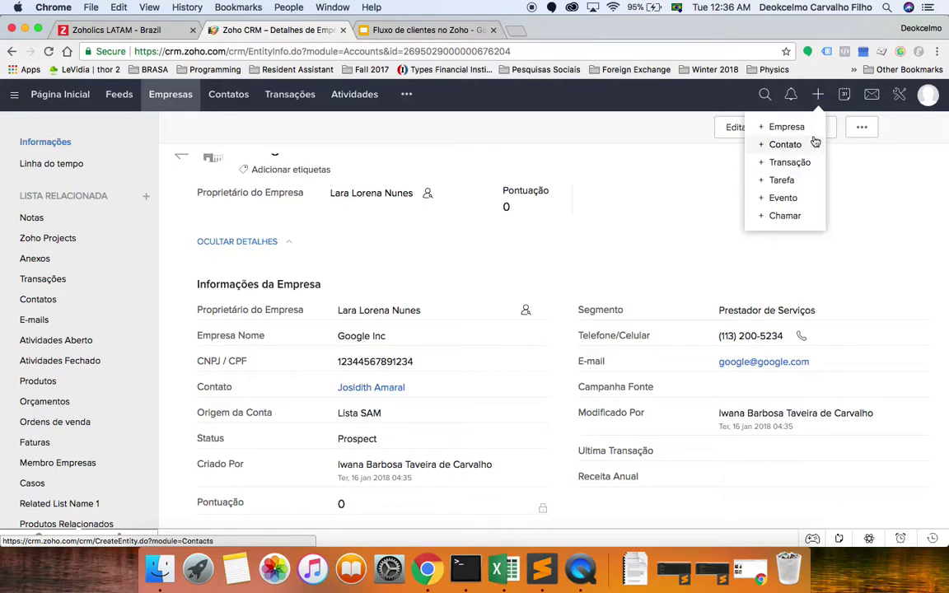
{"action": "left_click", "coordinate": [677, 212]}
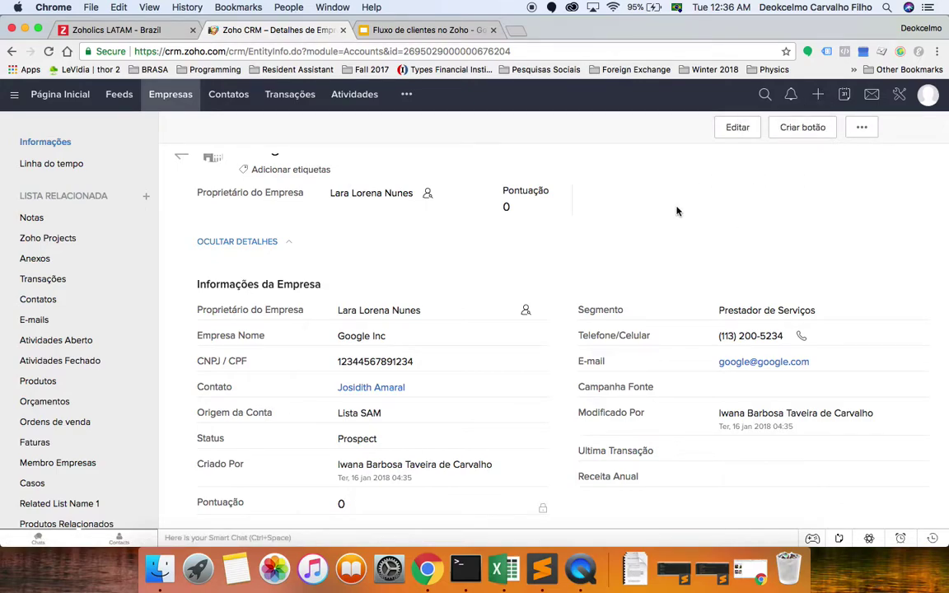
{"action": "scroll", "coordinate": [460, 269], "scroll_direction": "up", "scroll_amount": 1}
{"action": "scroll", "coordinate": [461, 271], "scroll_direction": "down", "scroll_amount": 10}
{"action": "scroll", "coordinate": [461, 270], "scroll_direction": "down", "scroll_amount": 4}
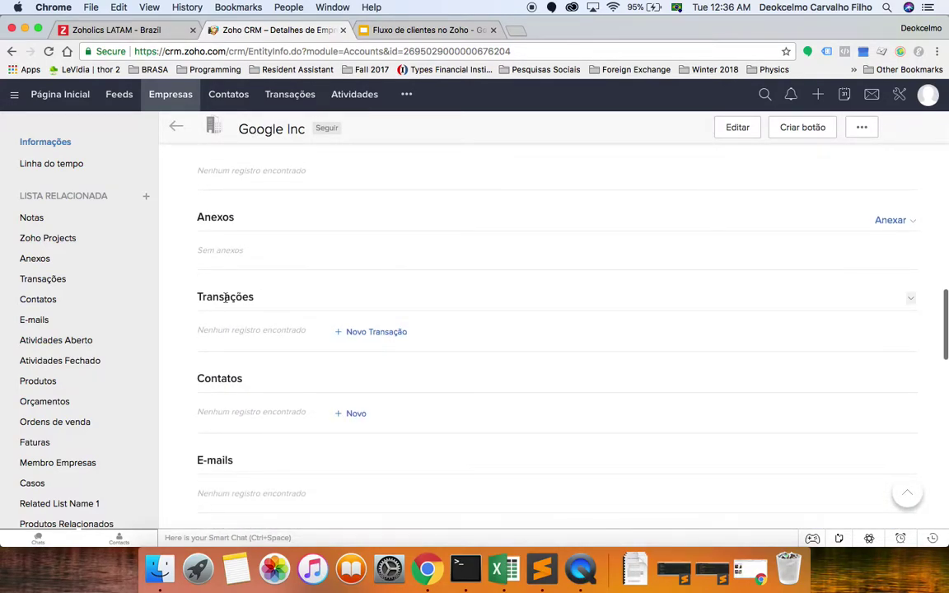
{"action": "left_click", "coordinate": [352, 336]}
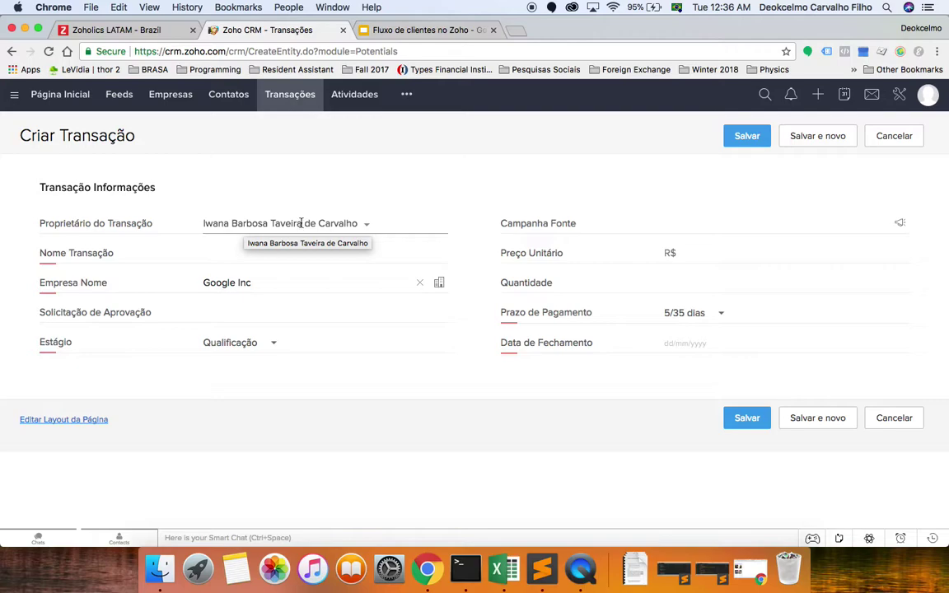
Assign the new deal to a different owner in Proprietário do Transação.
{"action": "left_click", "coordinate": [301, 224]}
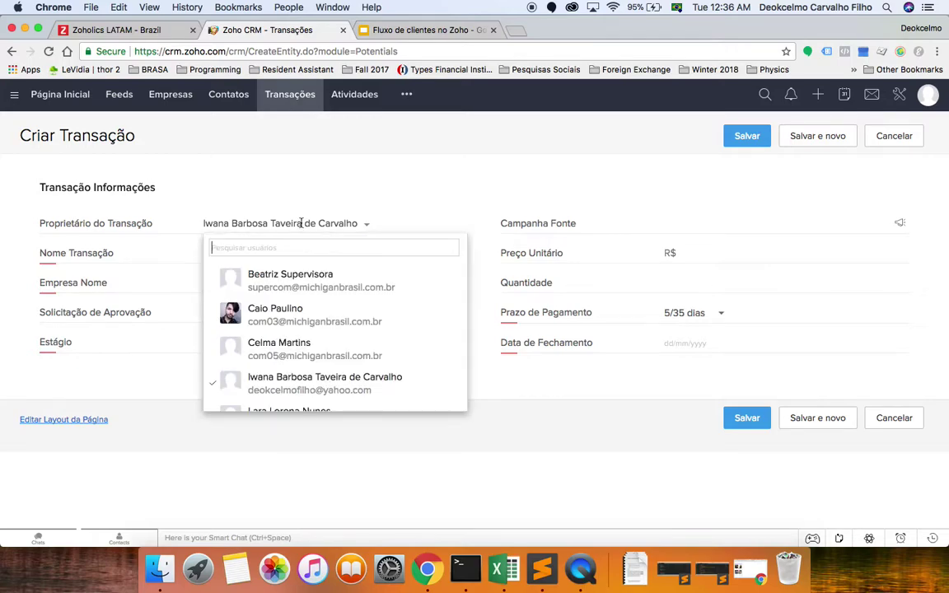
{"action": "scroll", "coordinate": [299, 360], "scroll_direction": "down", "scroll_amount": 2}
{"action": "left_click", "coordinate": [299, 360]}
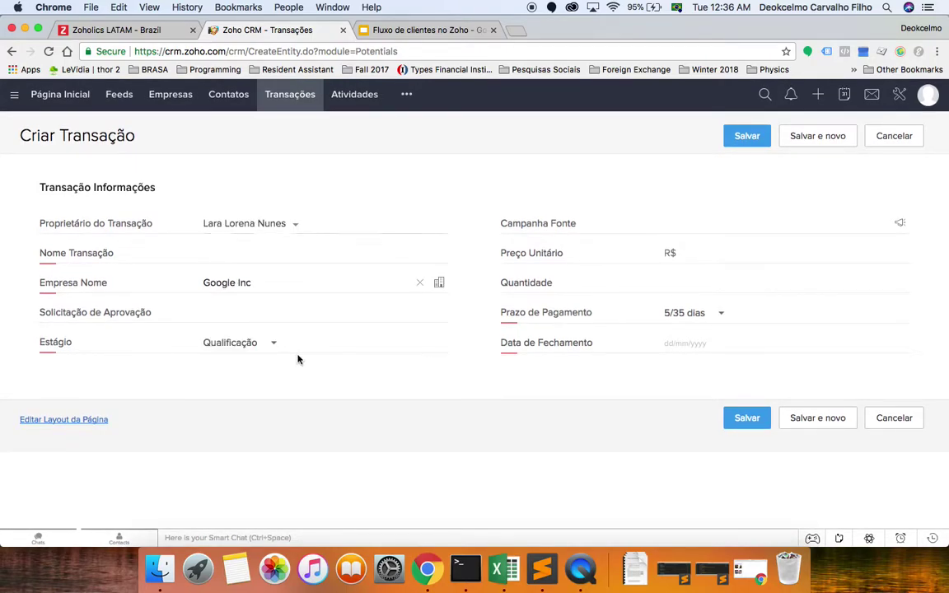
Name the deal 'GoogleCard 2018', check the Estágio list, then switch to the Fluxo de clientes no Zoho slides.
{"action": "left_click", "coordinate": [276, 250]}
{"action": "left_click", "coordinate": [276, 250]}
{"action": "type", "text": "Goo"}
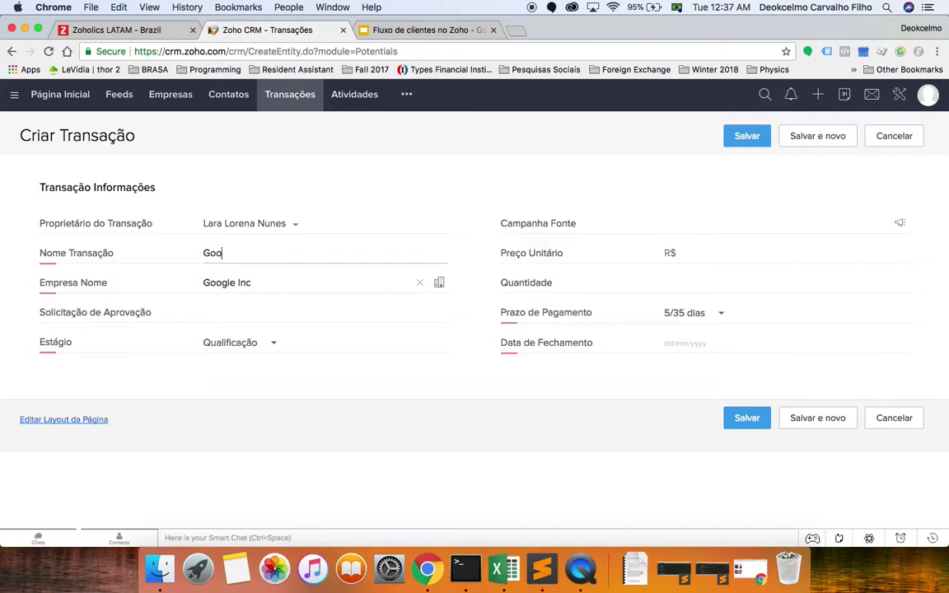
{"action": "type", "text": "gleCard 2018"}
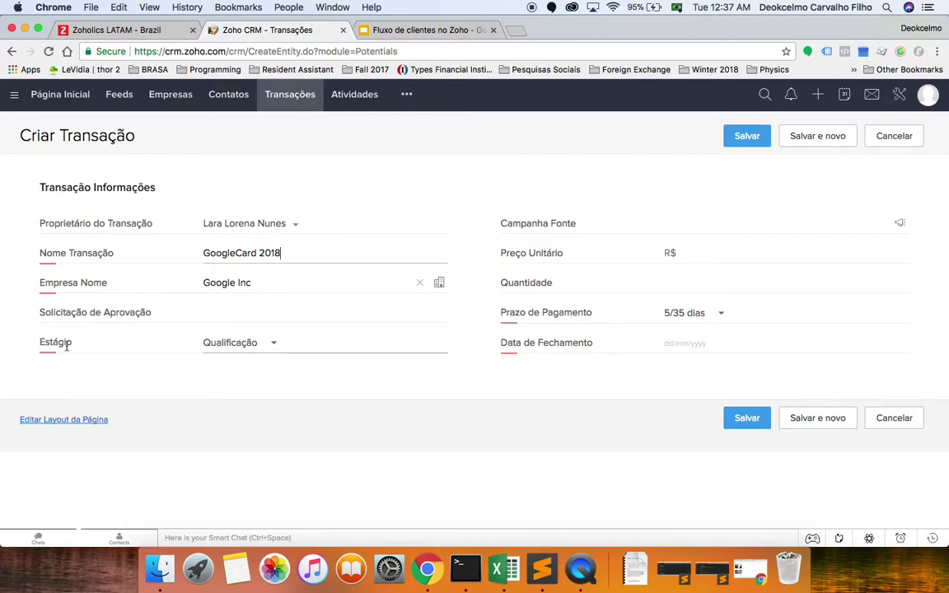
{"action": "left_click", "coordinate": [213, 345]}
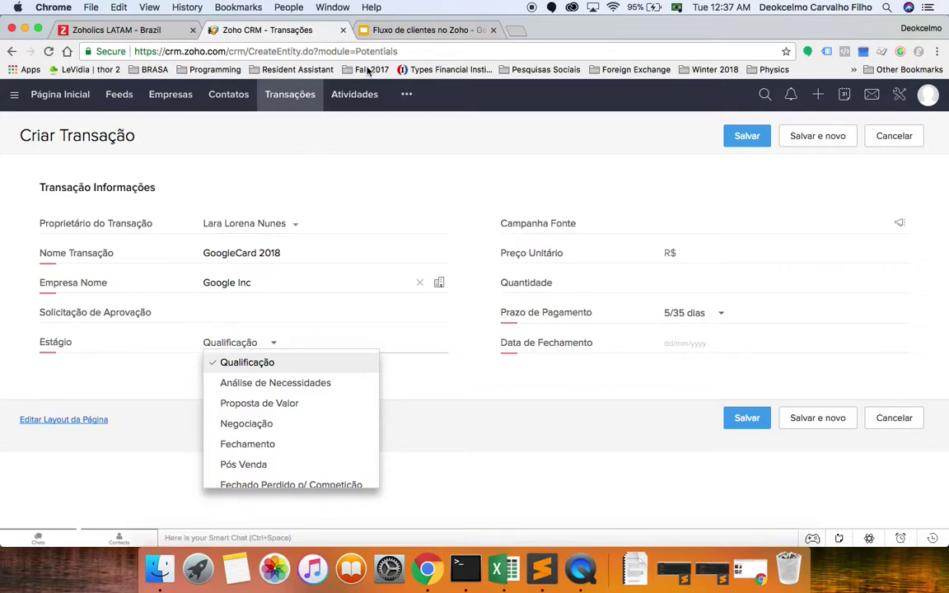
{"action": "left_click", "coordinate": [393, 33]}
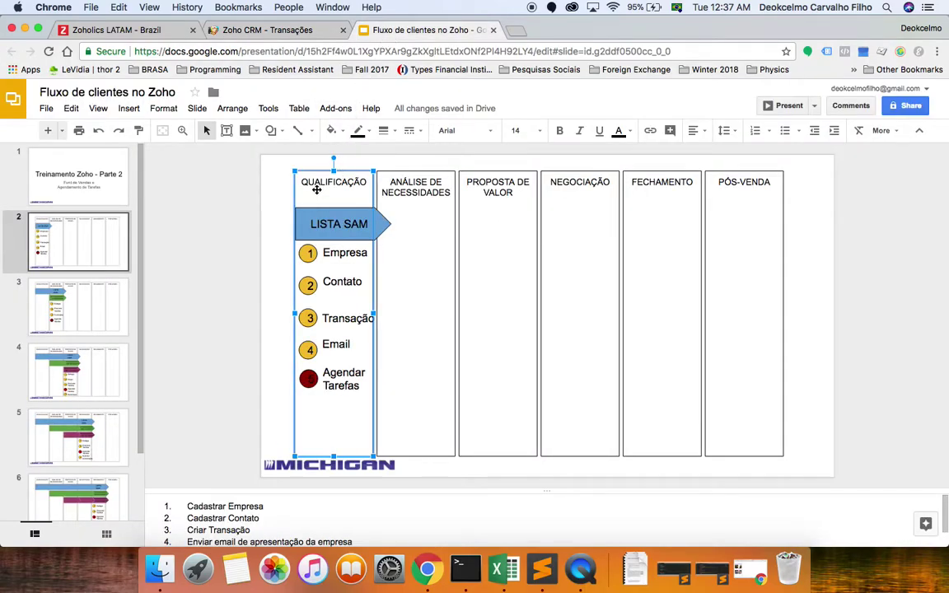